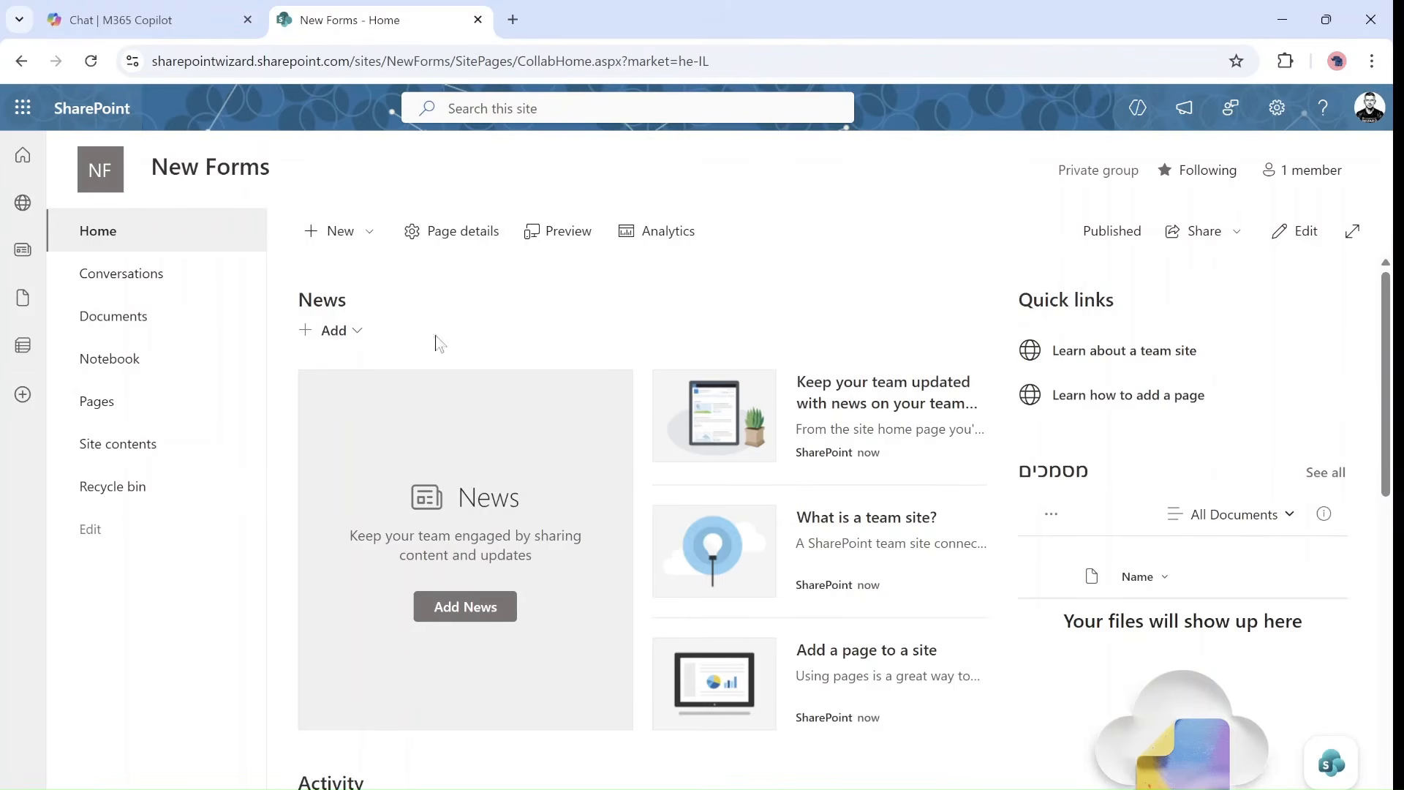
# Open the New Forms site's Documents library from the left navigation
pyautogui.click(129, 329)
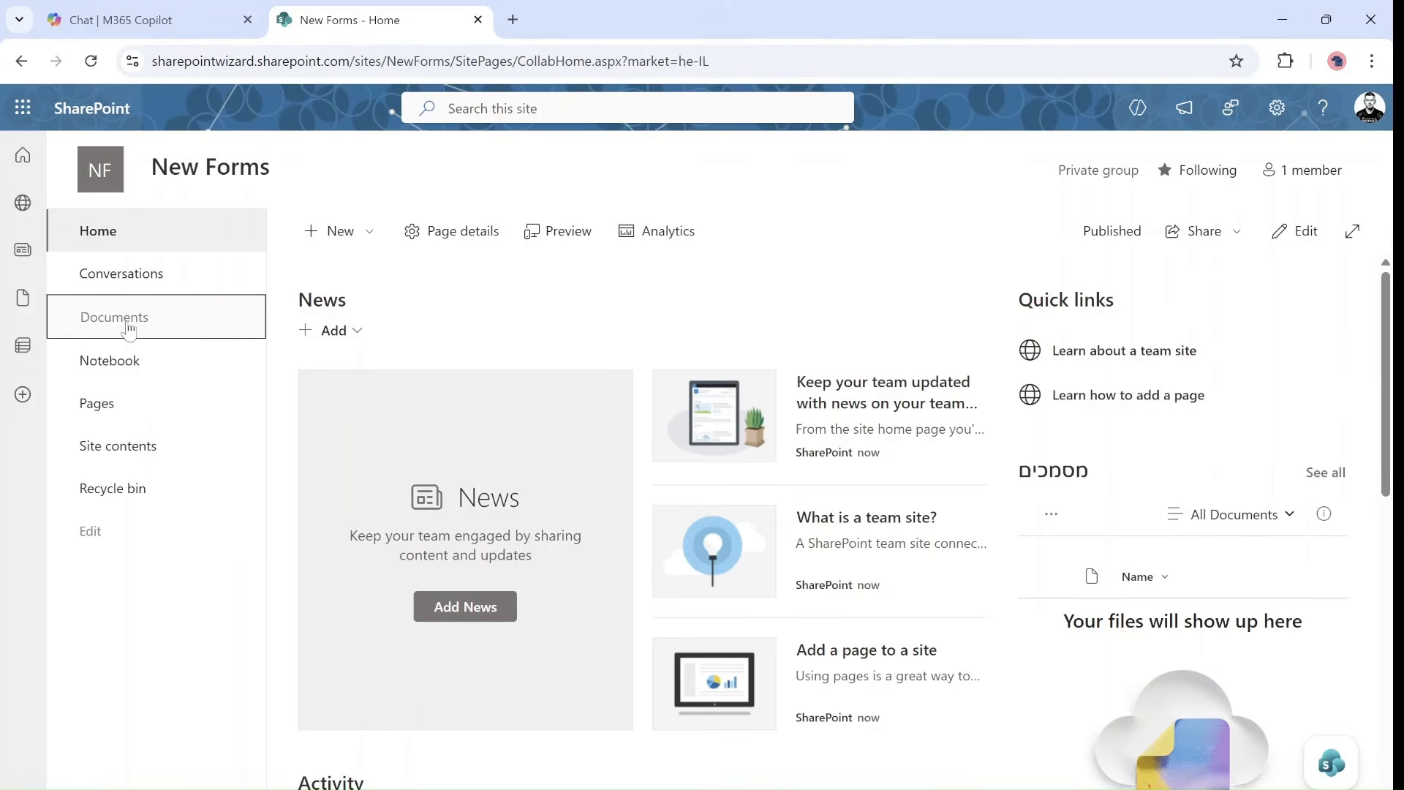
pyautogui.moveTo(129, 329); pyautogui.dragTo(216, 314)
pyautogui.click(117, 333)
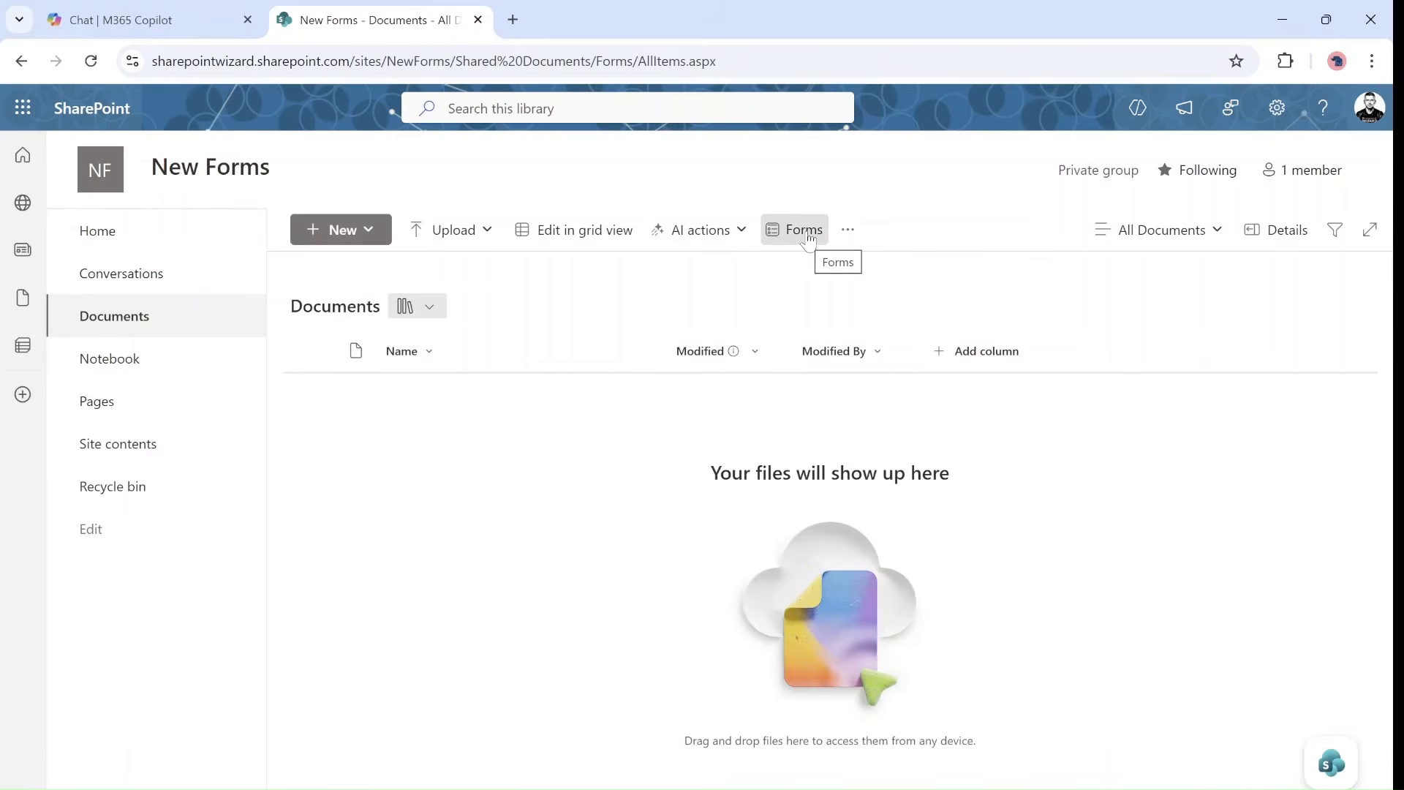
# Create a new library form whose responses go to a new purple folder named Cost
pyautogui.click(808, 236)
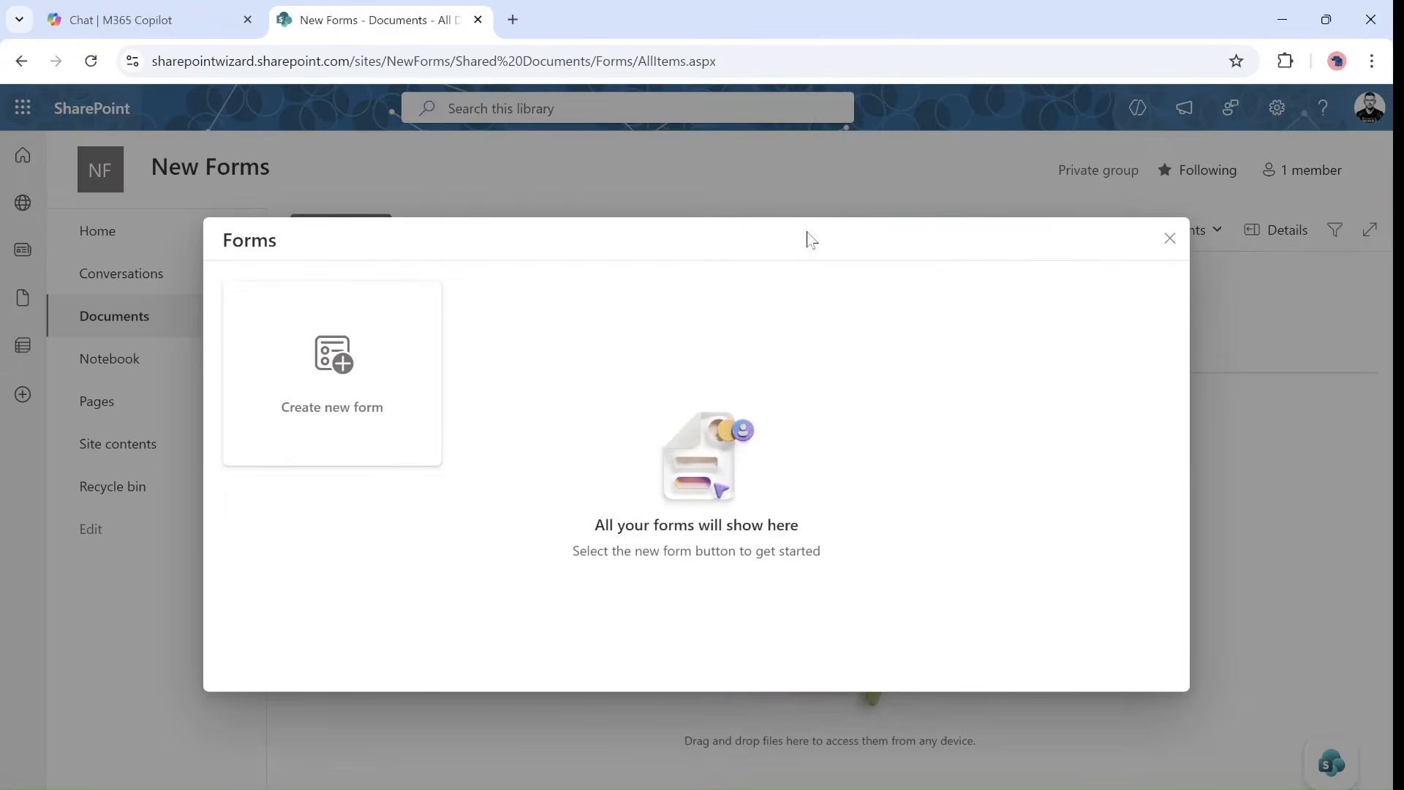
pyautogui.click(356, 379)
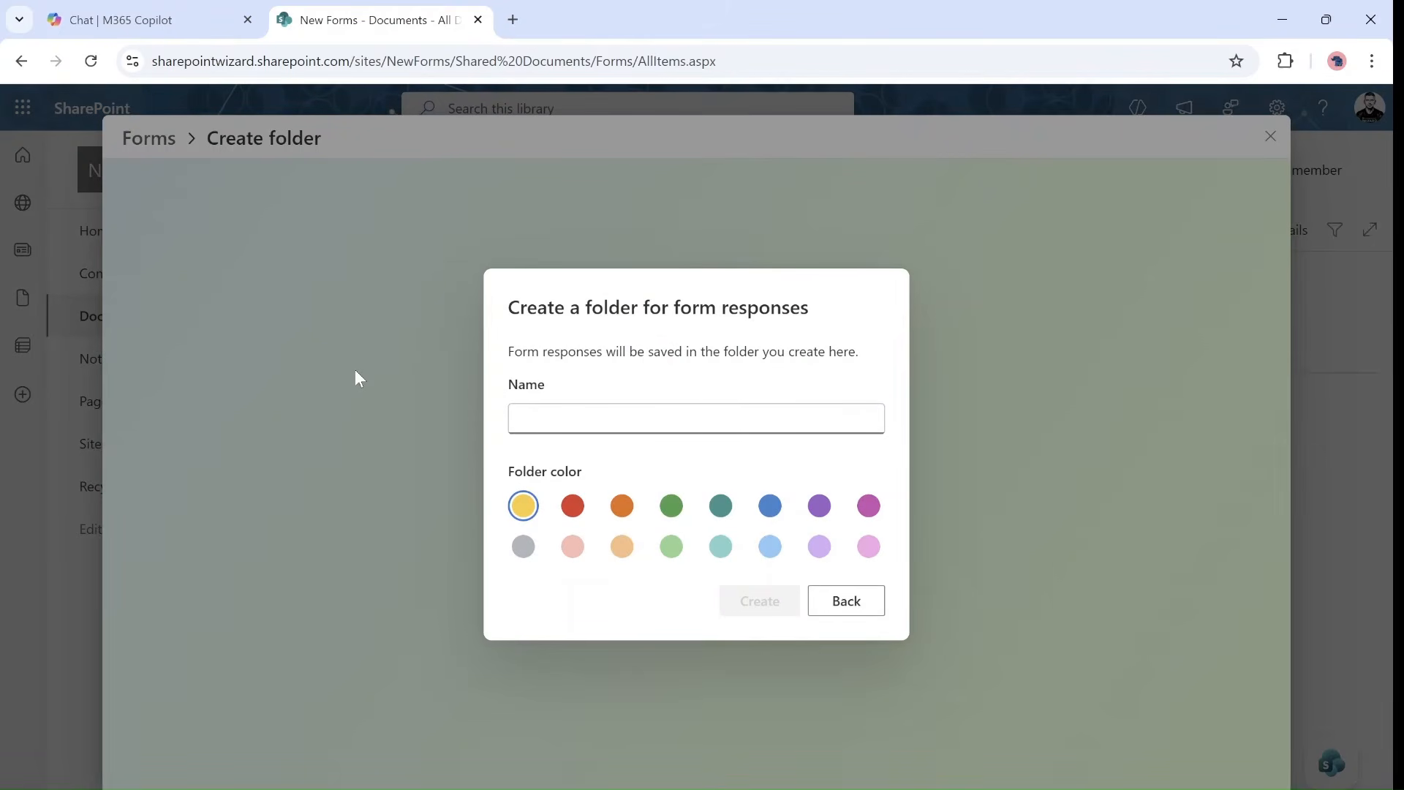
pyautogui.click(829, 513)
pyautogui.write('Cost')
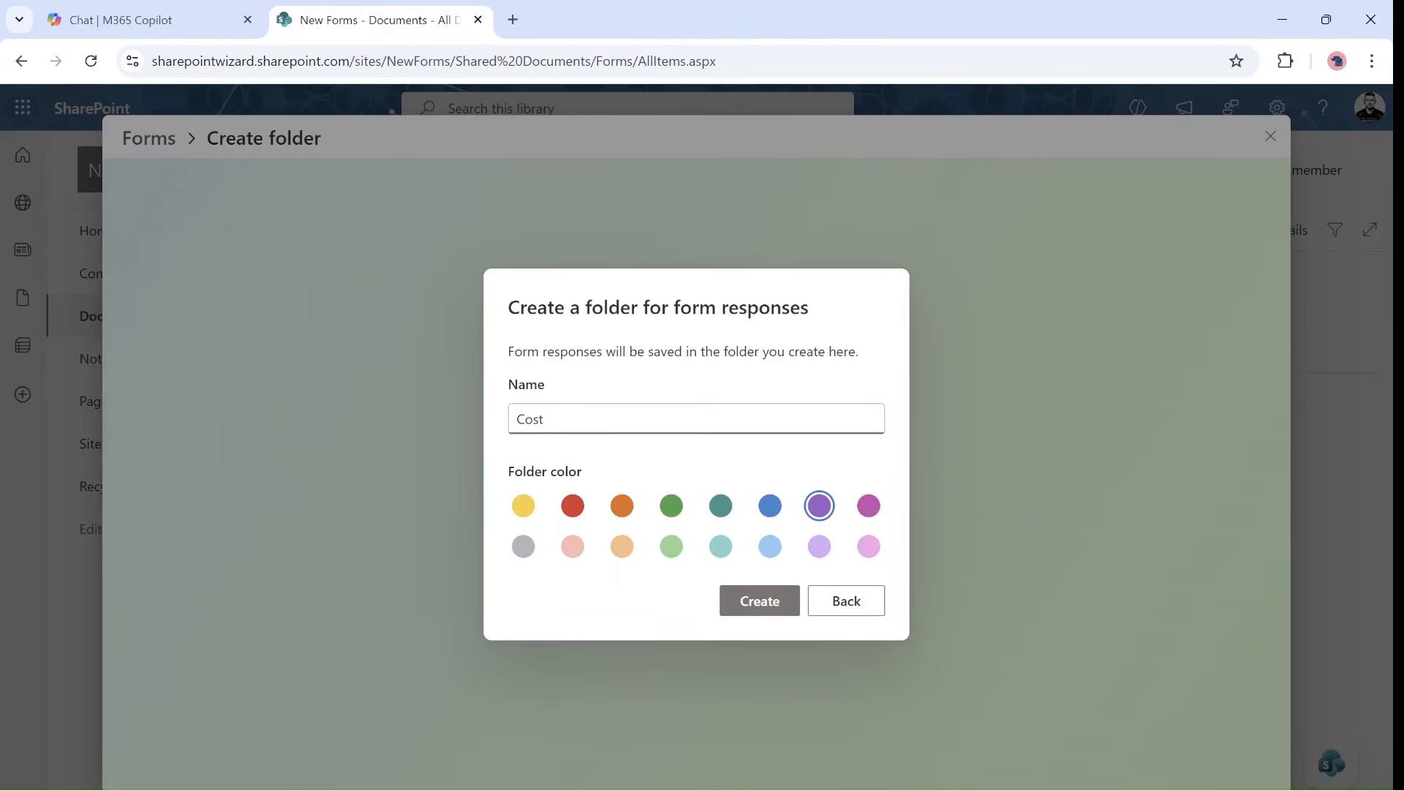
pyautogui.click(756, 605)
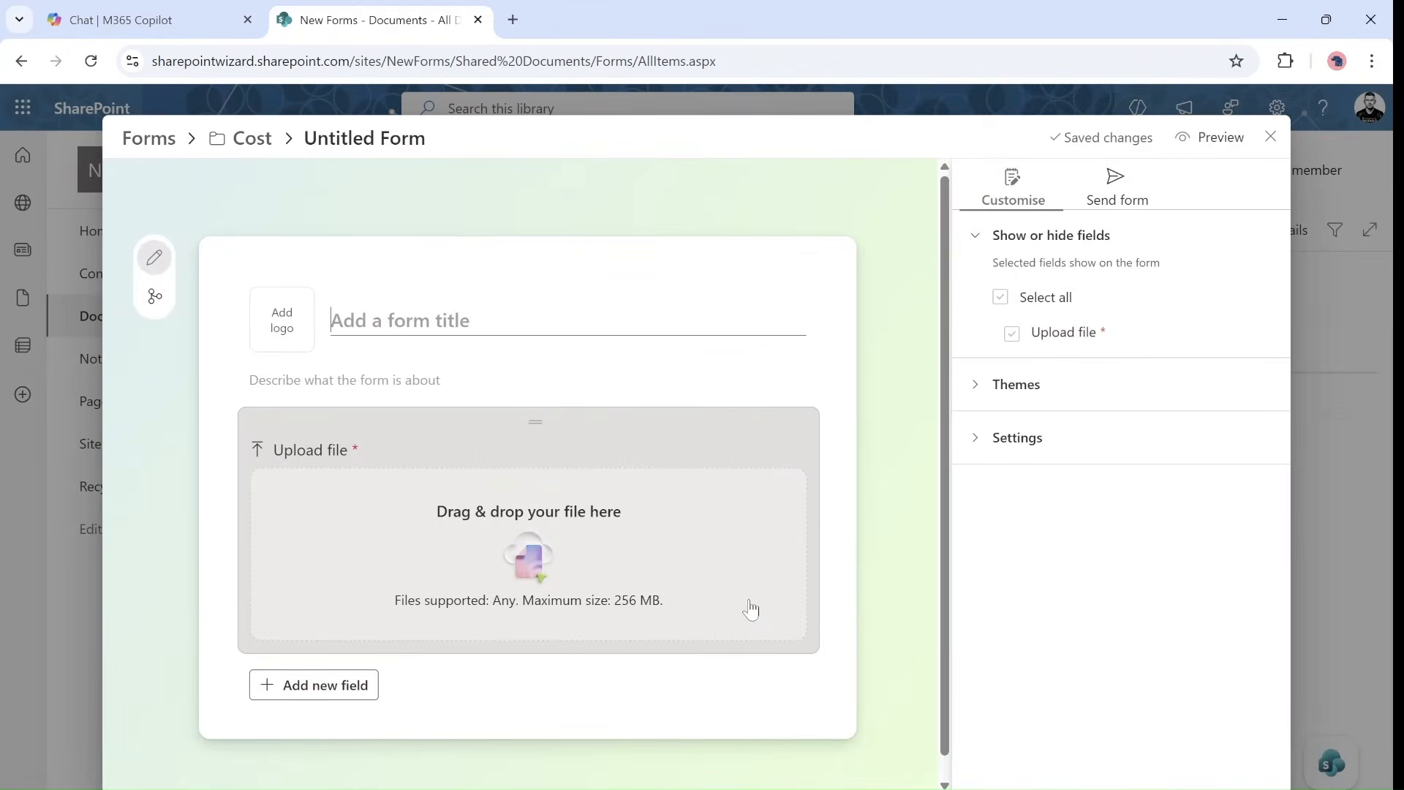
# Title the form 'Cost Collector' and add a Choice field named Department
pyautogui.click(427, 311)
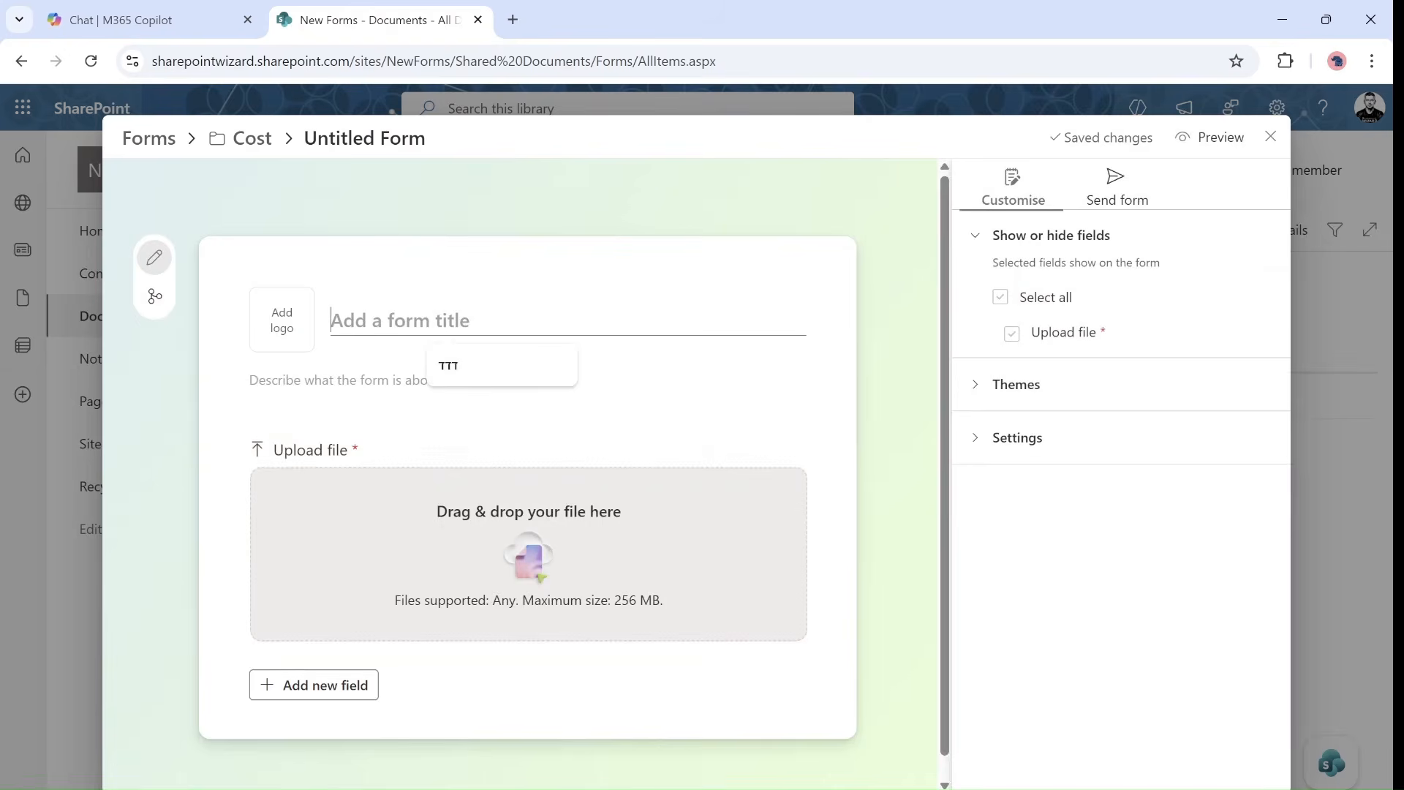
pyautogui.write('Cost Col')
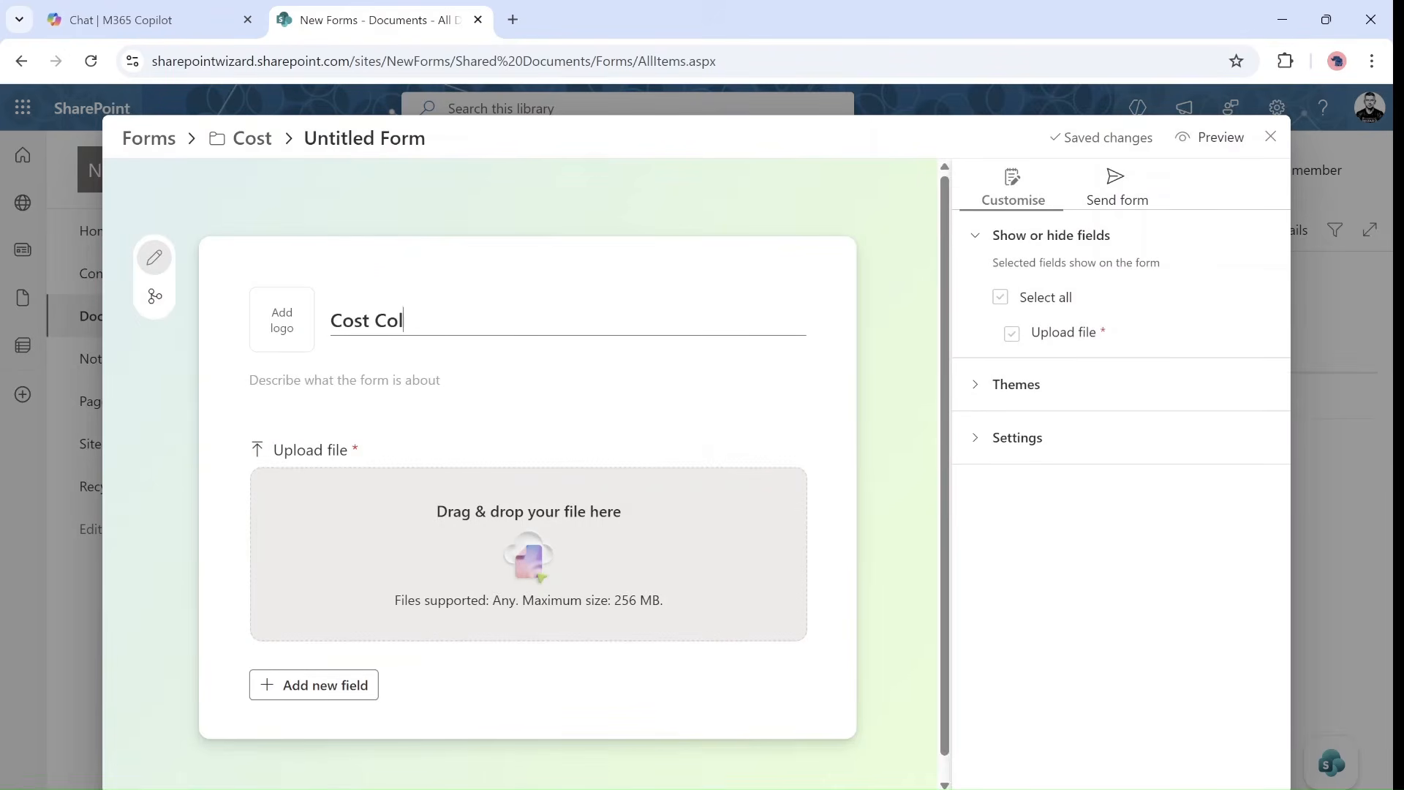
pyautogui.write('lector')
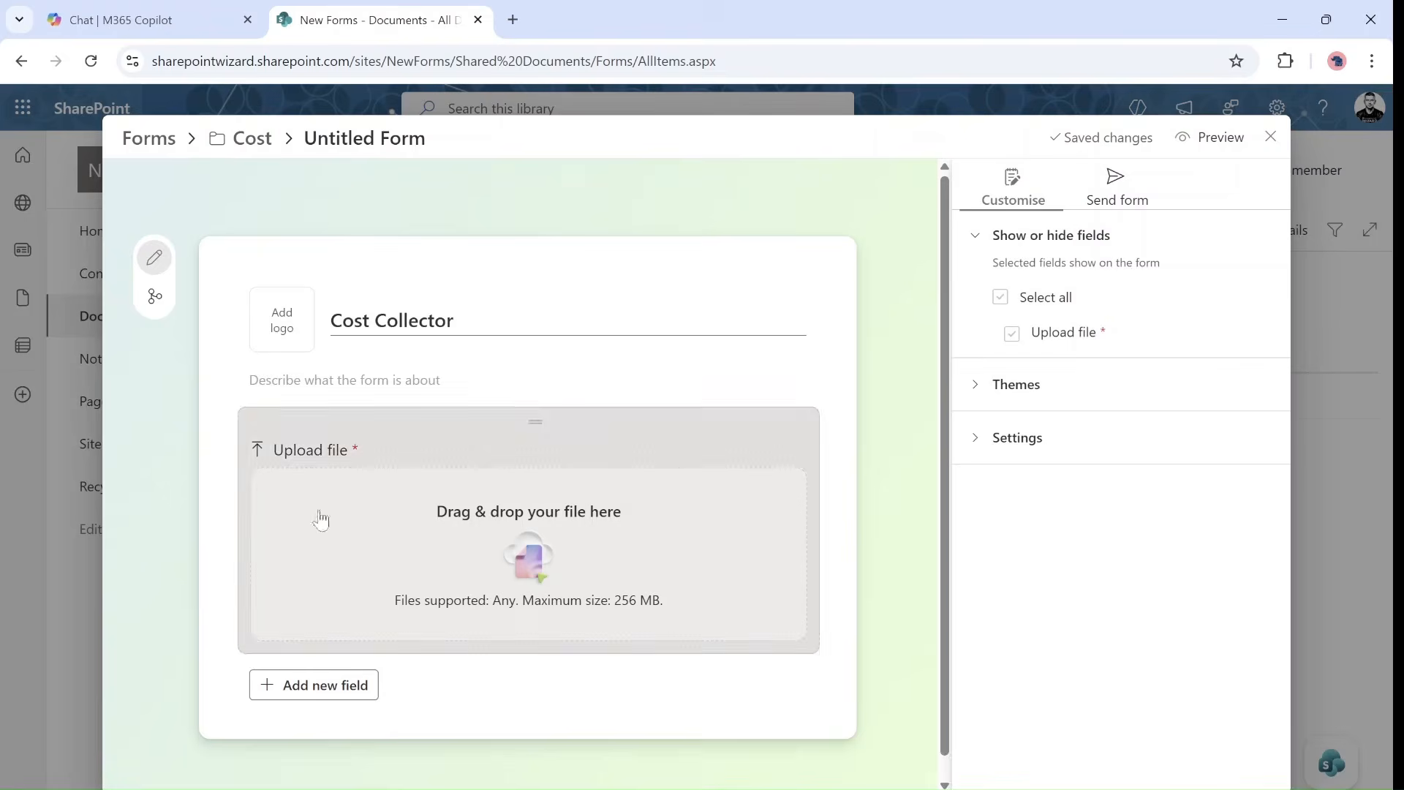
pyautogui.scroll(-1, 943, 378)
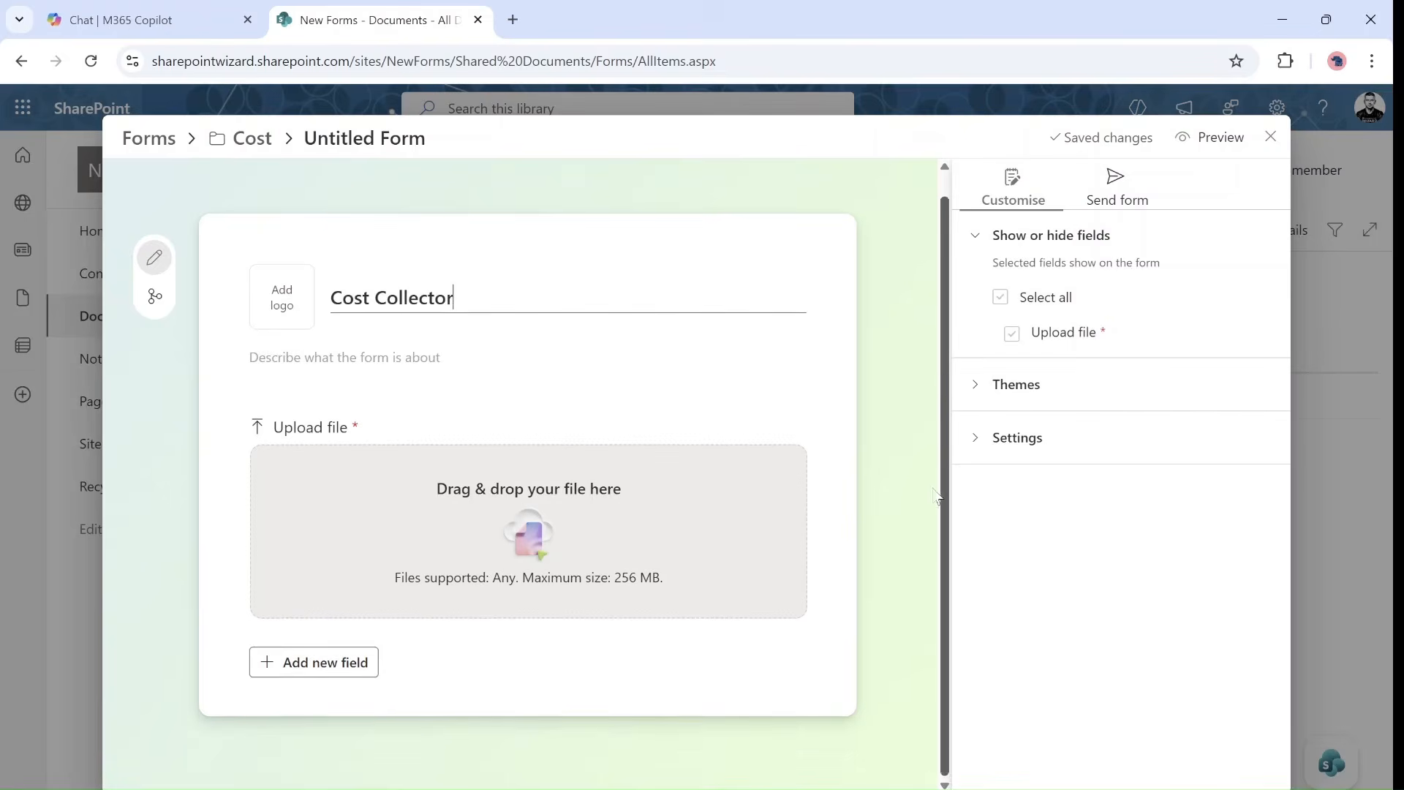
pyautogui.click(341, 679)
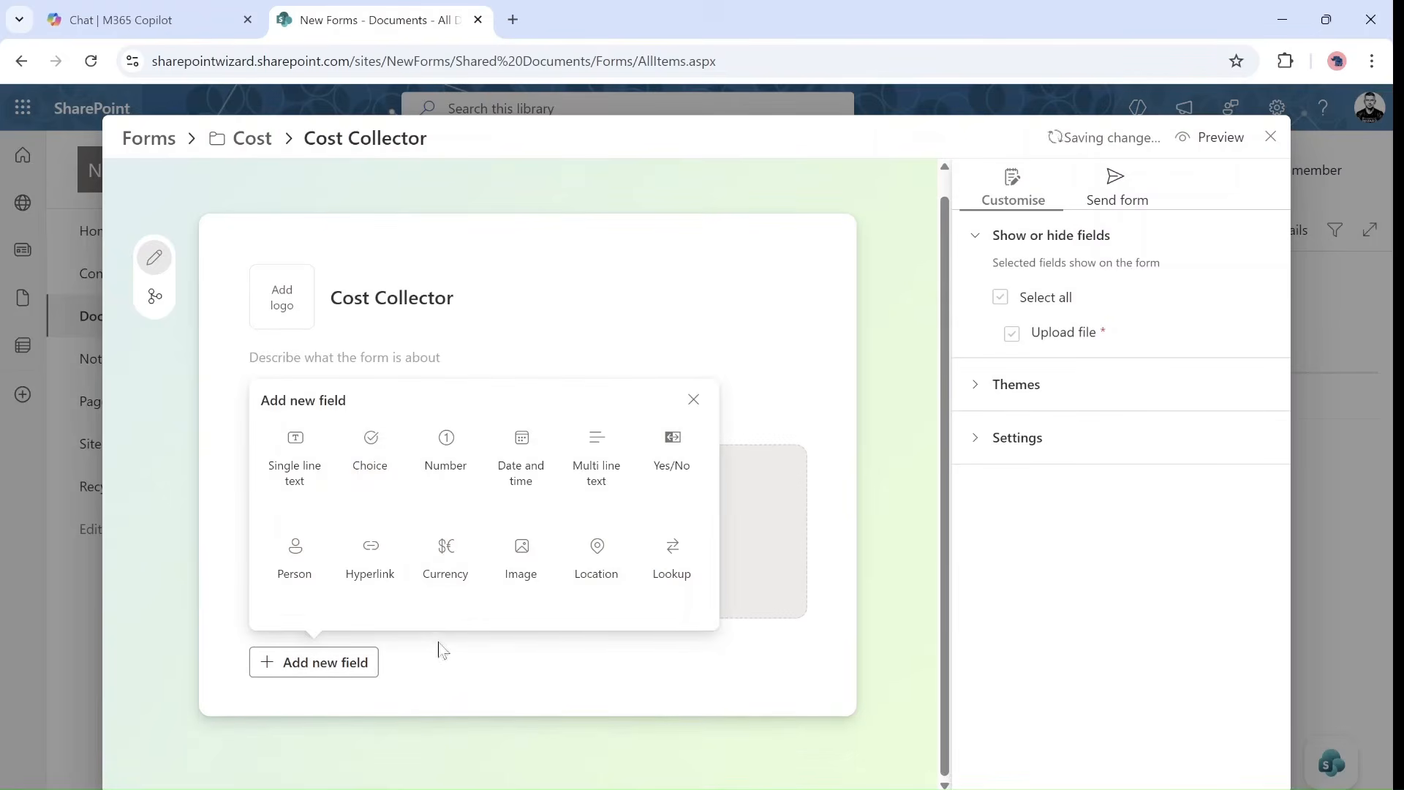
pyautogui.click(366, 465)
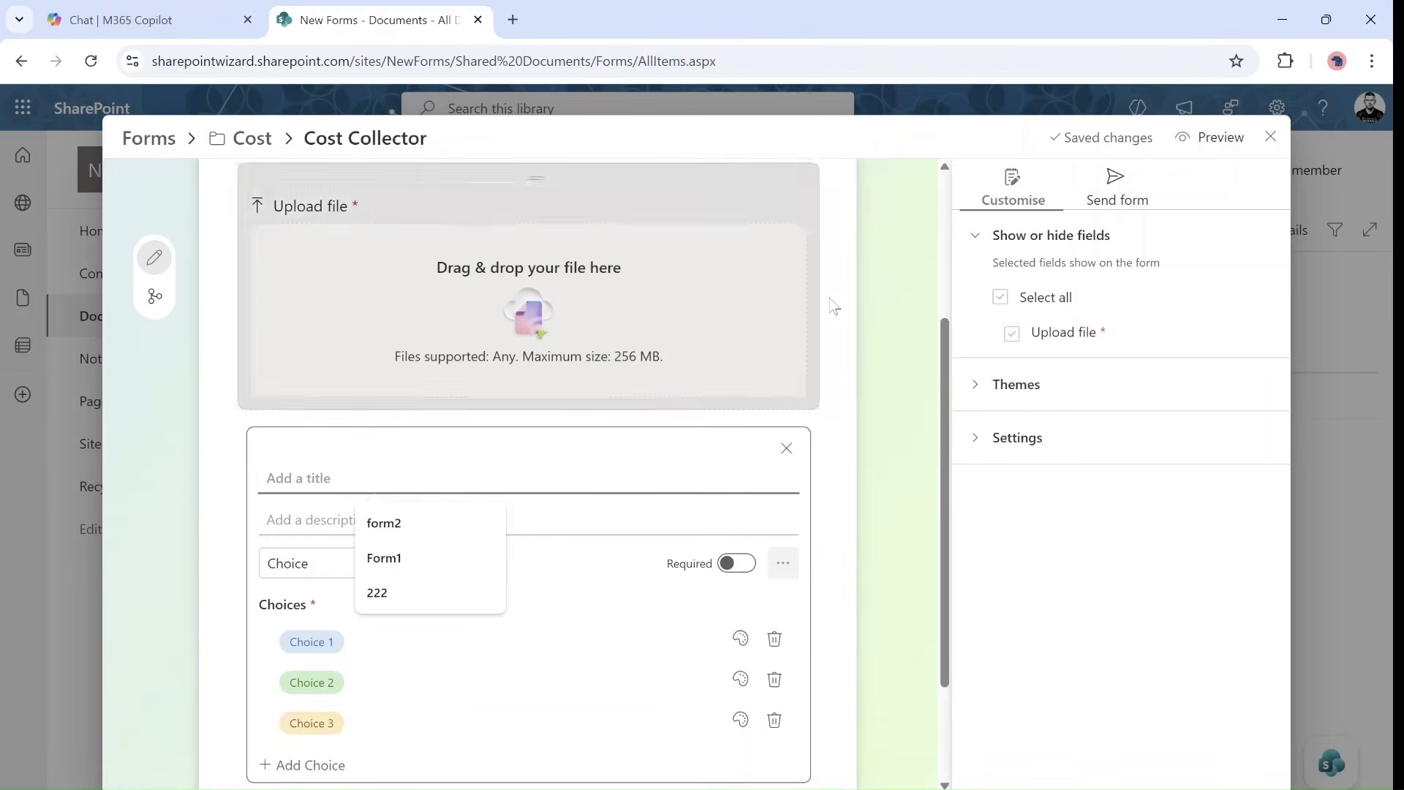
pyautogui.write('Departmentr')
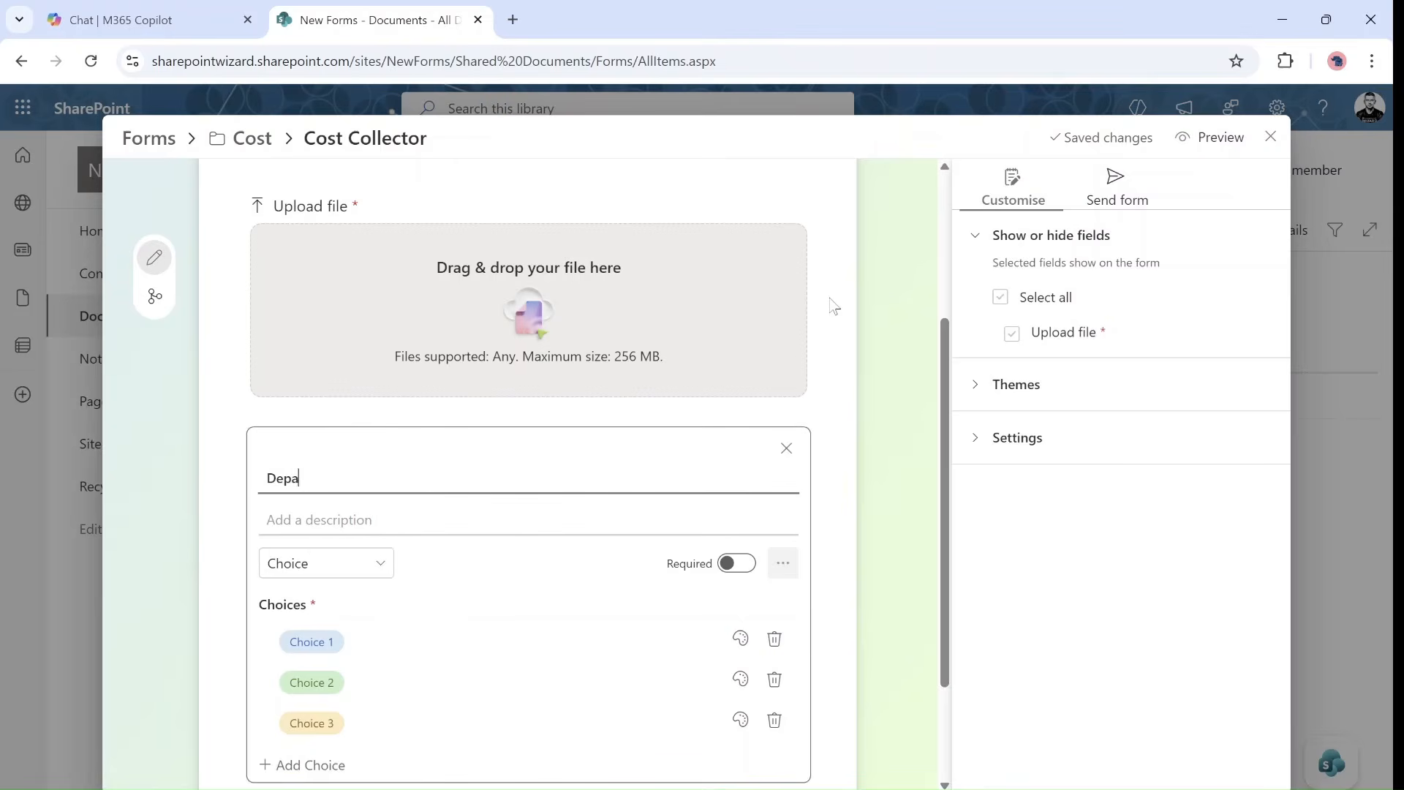
pyautogui.press('BackSpace')
pyautogui.press('BackSpace')
pyautogui.press('BackSpace')
pyautogui.press('BackSpace')
pyautogui.write('ment')
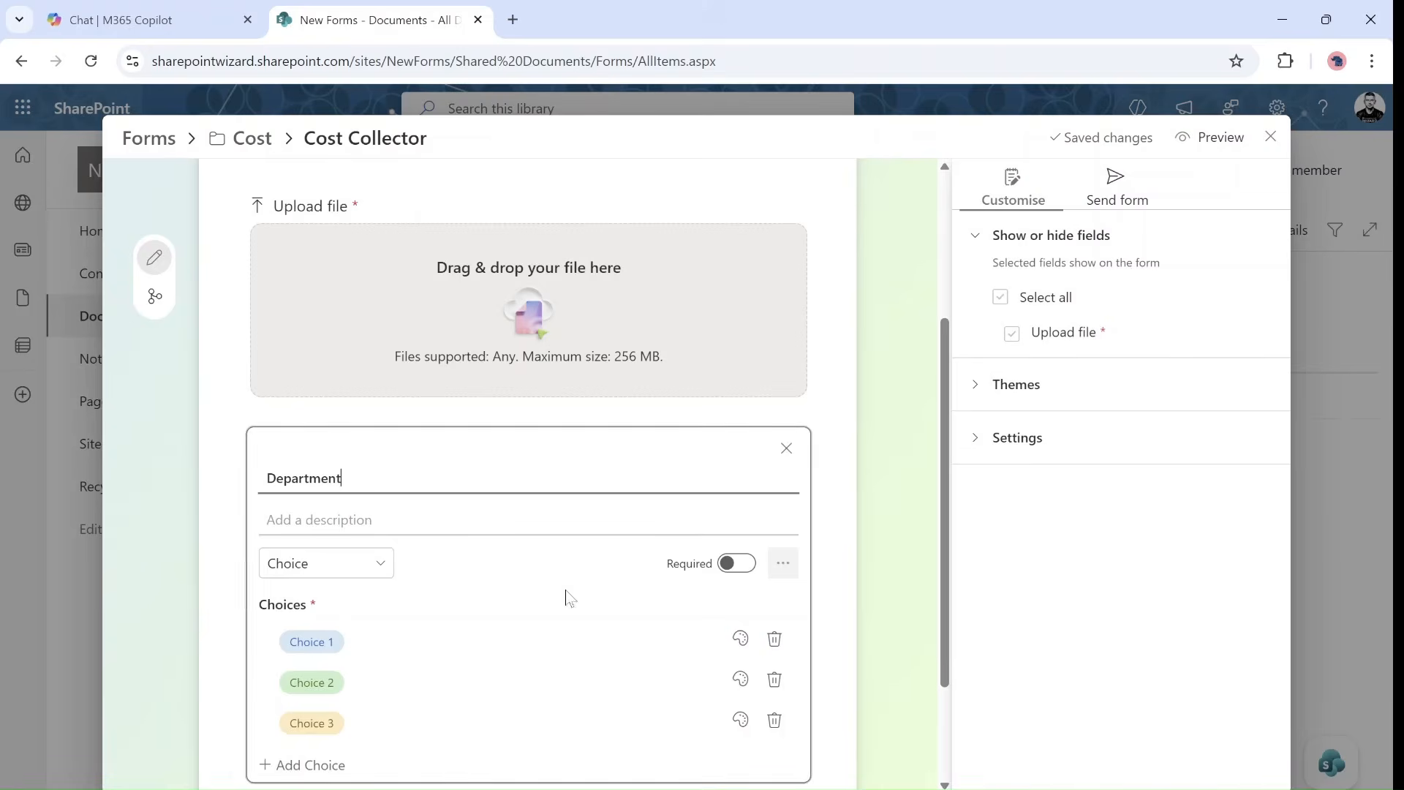
# Set the Department choices to HR and IT and delete the third choice
pyautogui.click(311, 642)
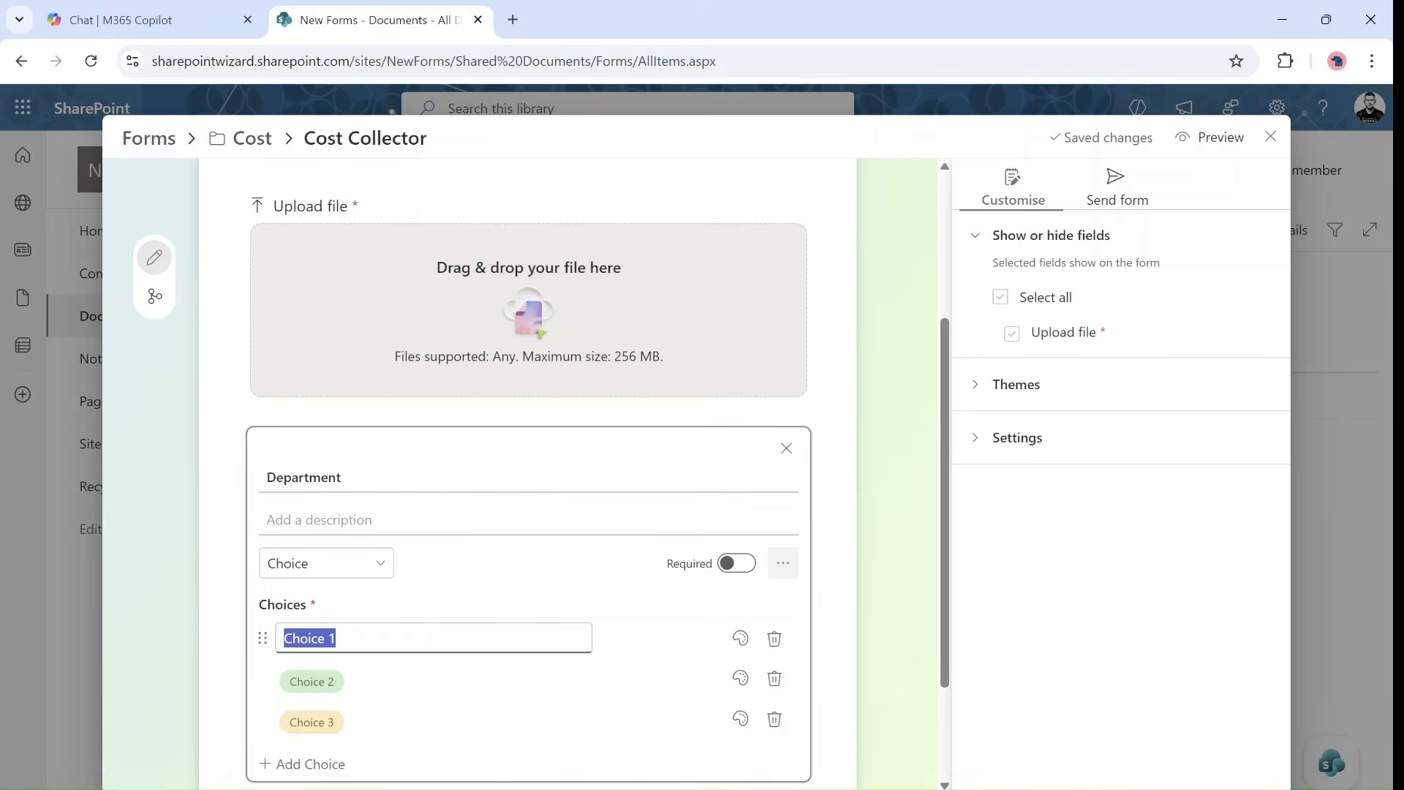
pyautogui.write('Depa')
pyautogui.press('BackSpace')
pyautogui.press('BackSpace')
pyautogui.press('BackSpace')
pyautogui.press('BackSpace')
pyautogui.write('HR')
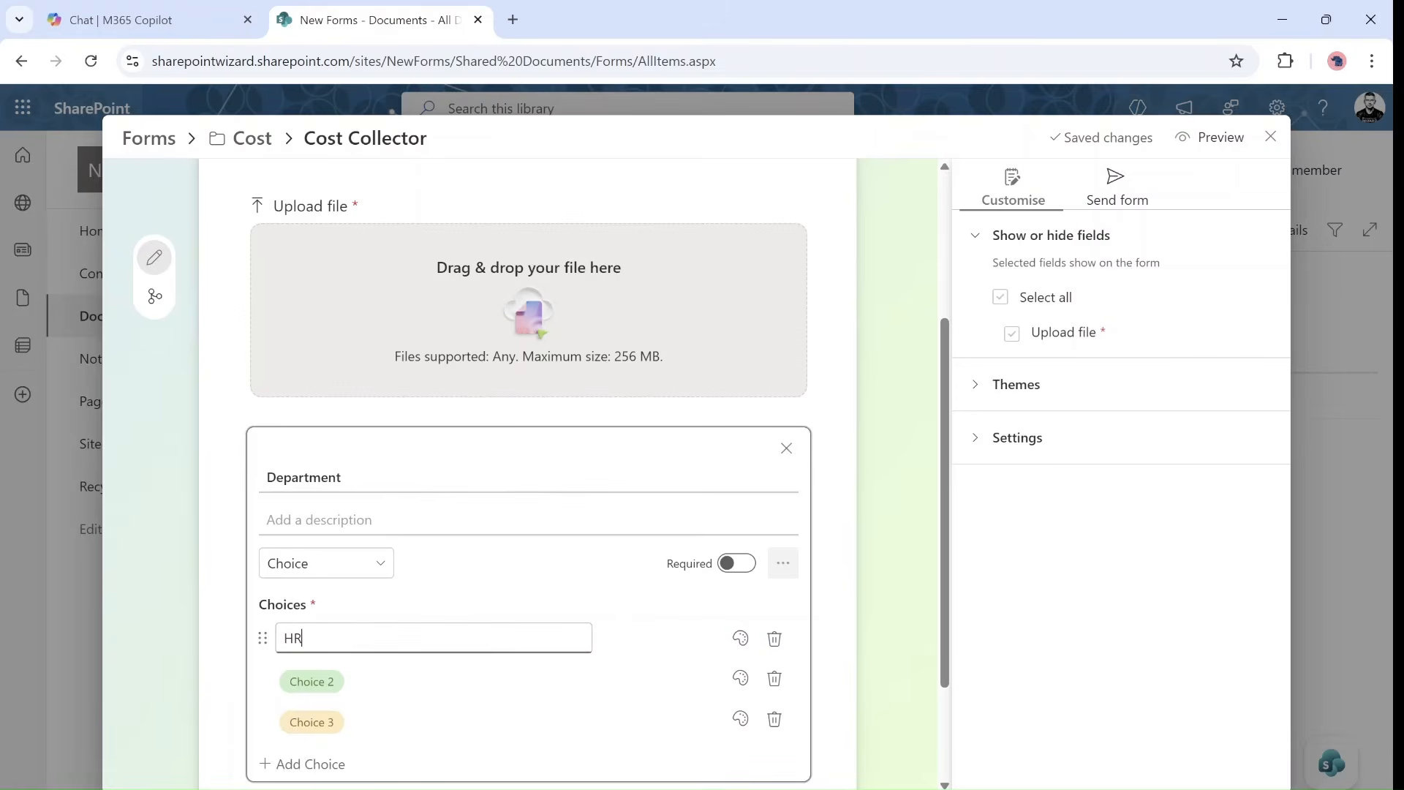
pyautogui.click(312, 681)
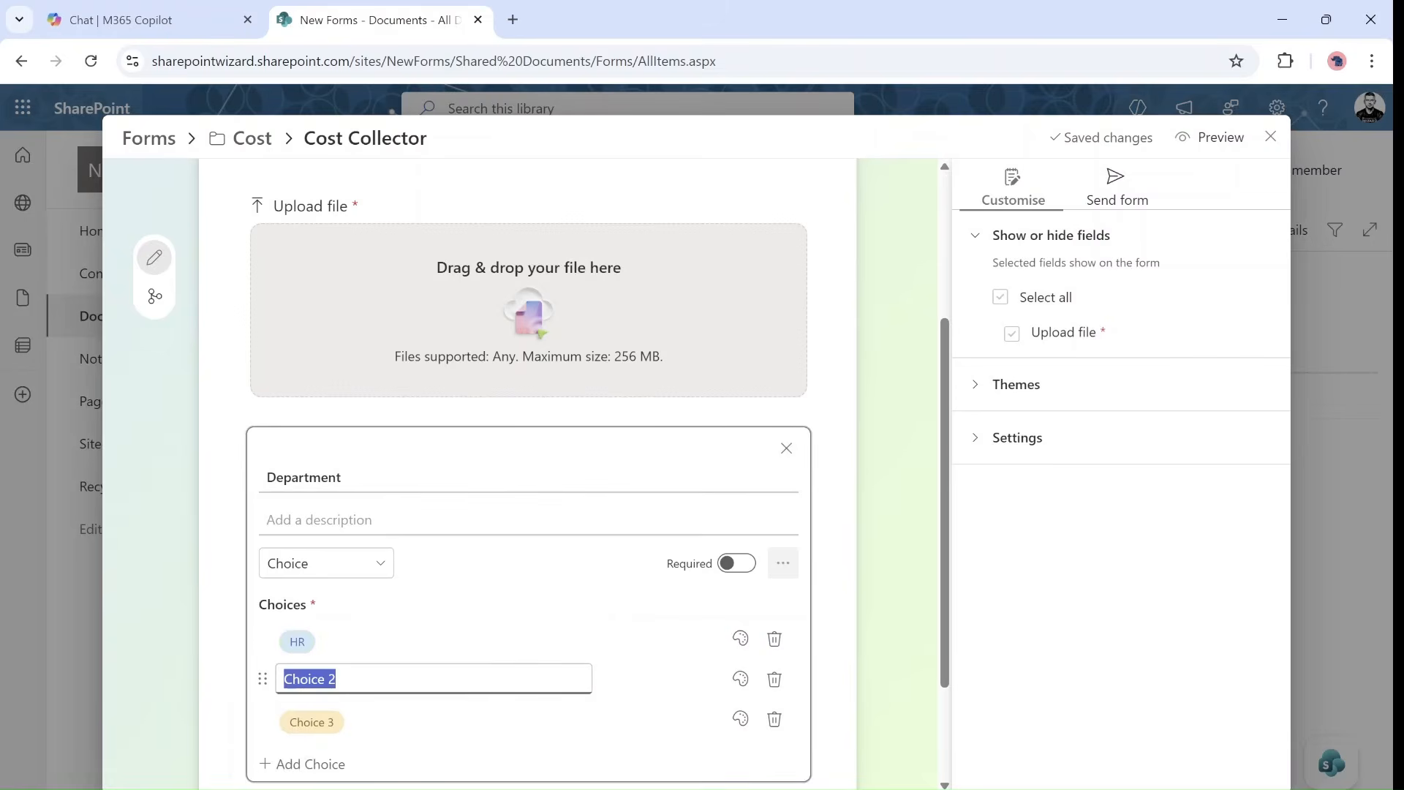
pyautogui.write('IT')
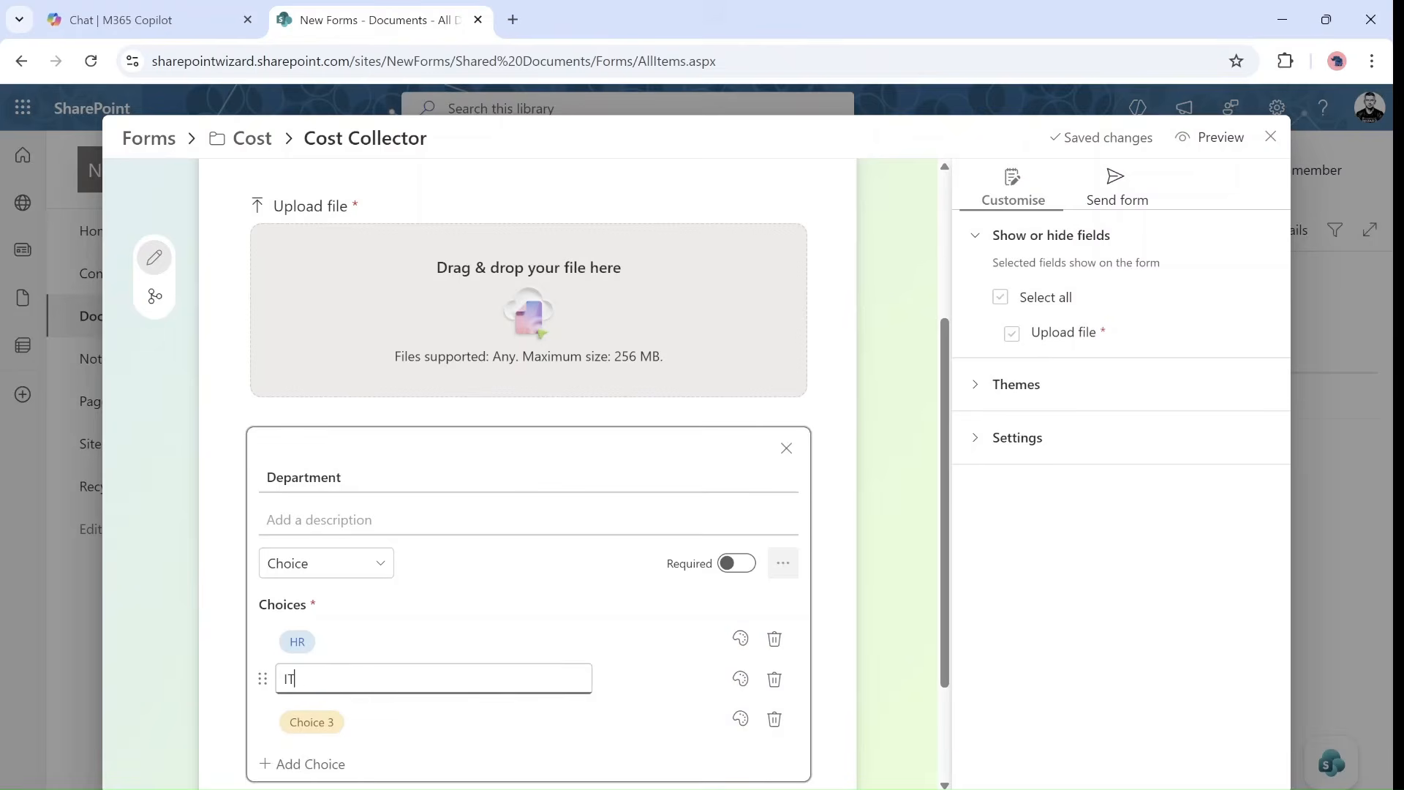
pyautogui.click(776, 719)
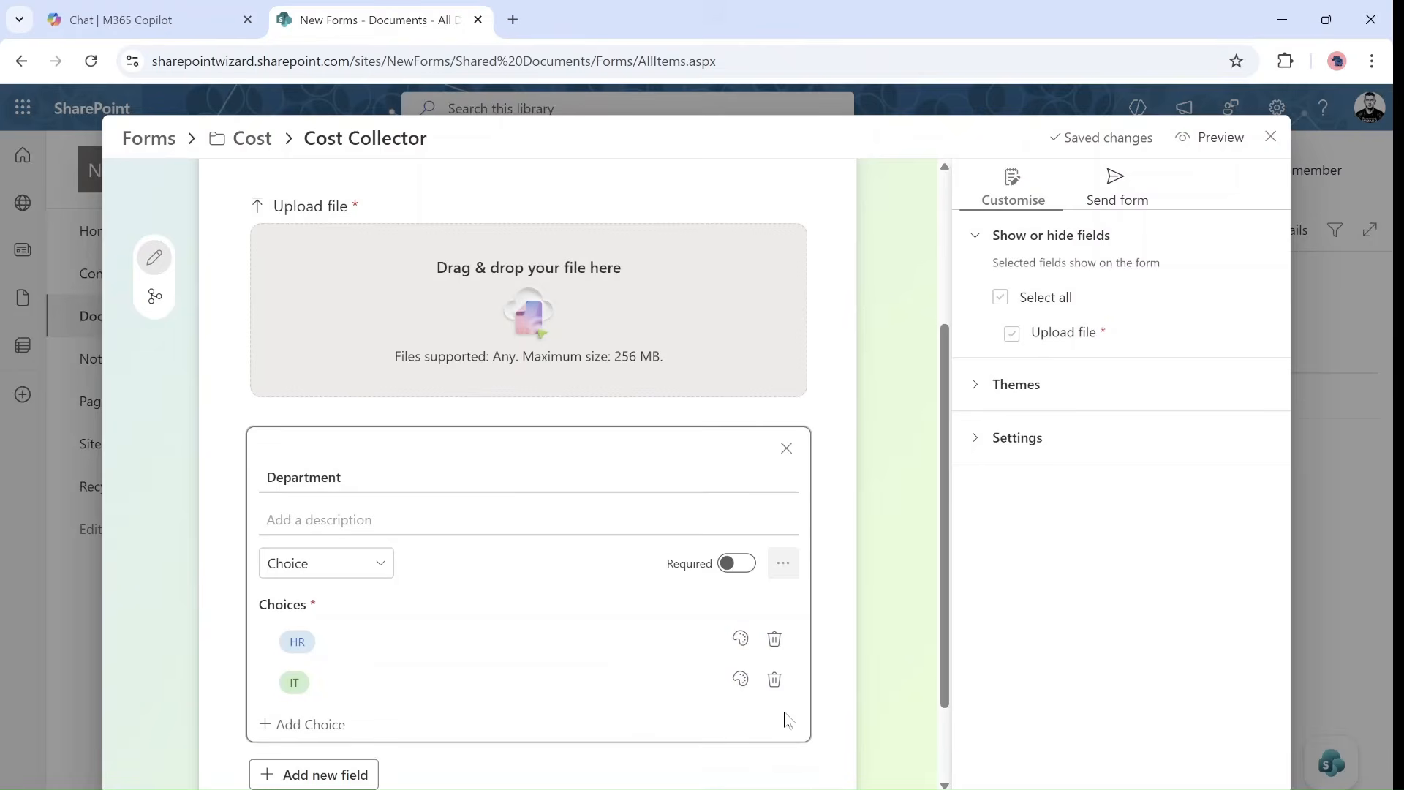
pyautogui.click(842, 407)
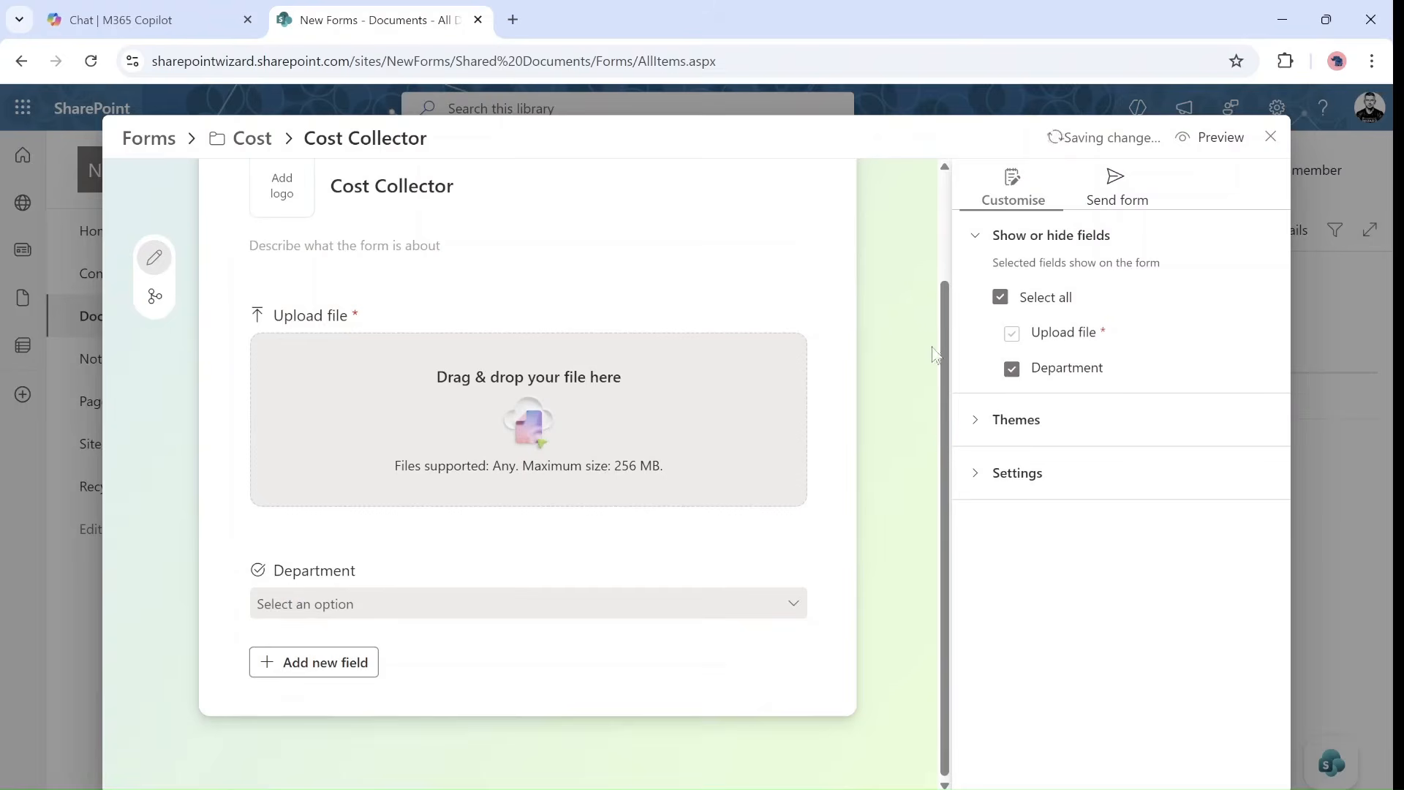
# Leave the Upload file limits at Any type and 256 MB, and show the branching rules
pyautogui.click(492, 428)
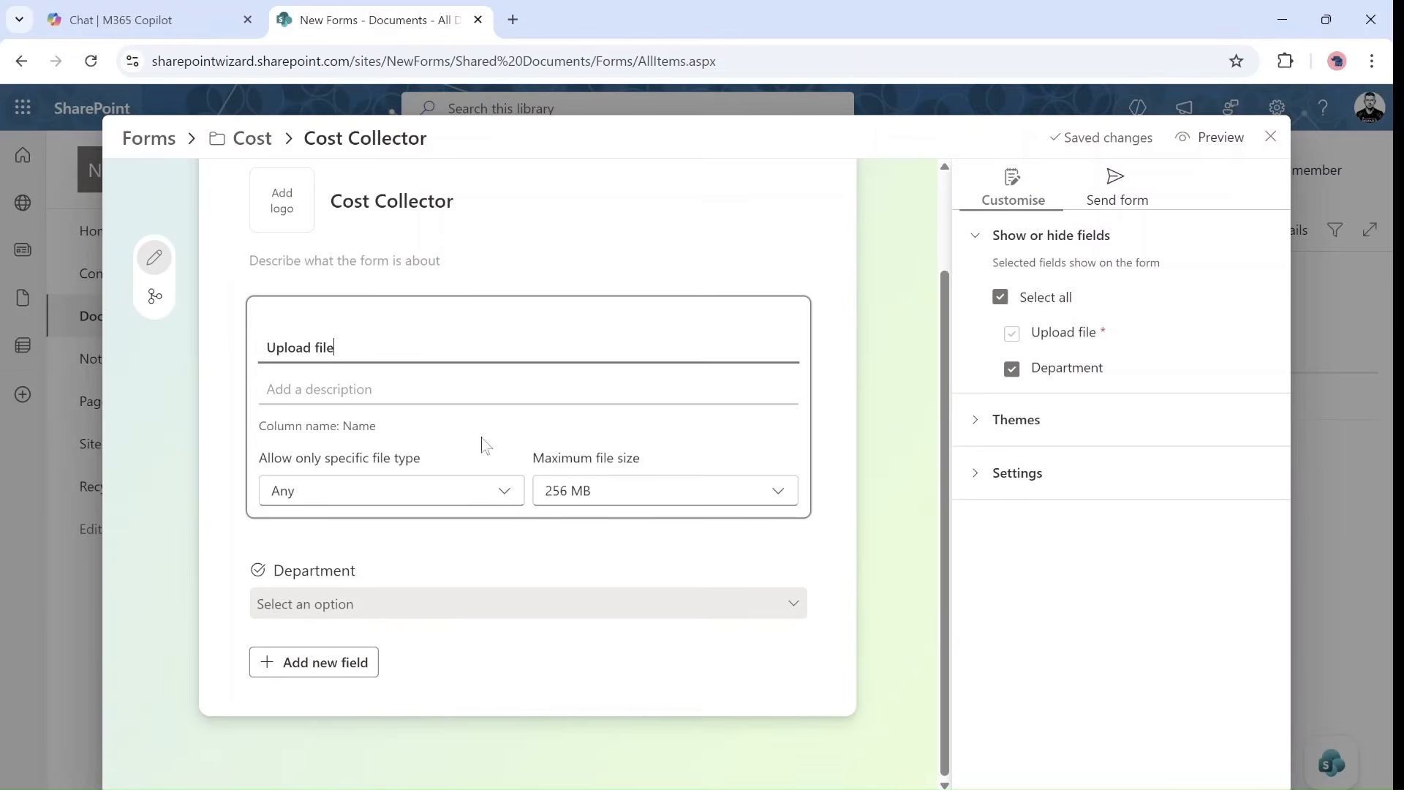
pyautogui.click(504, 500)
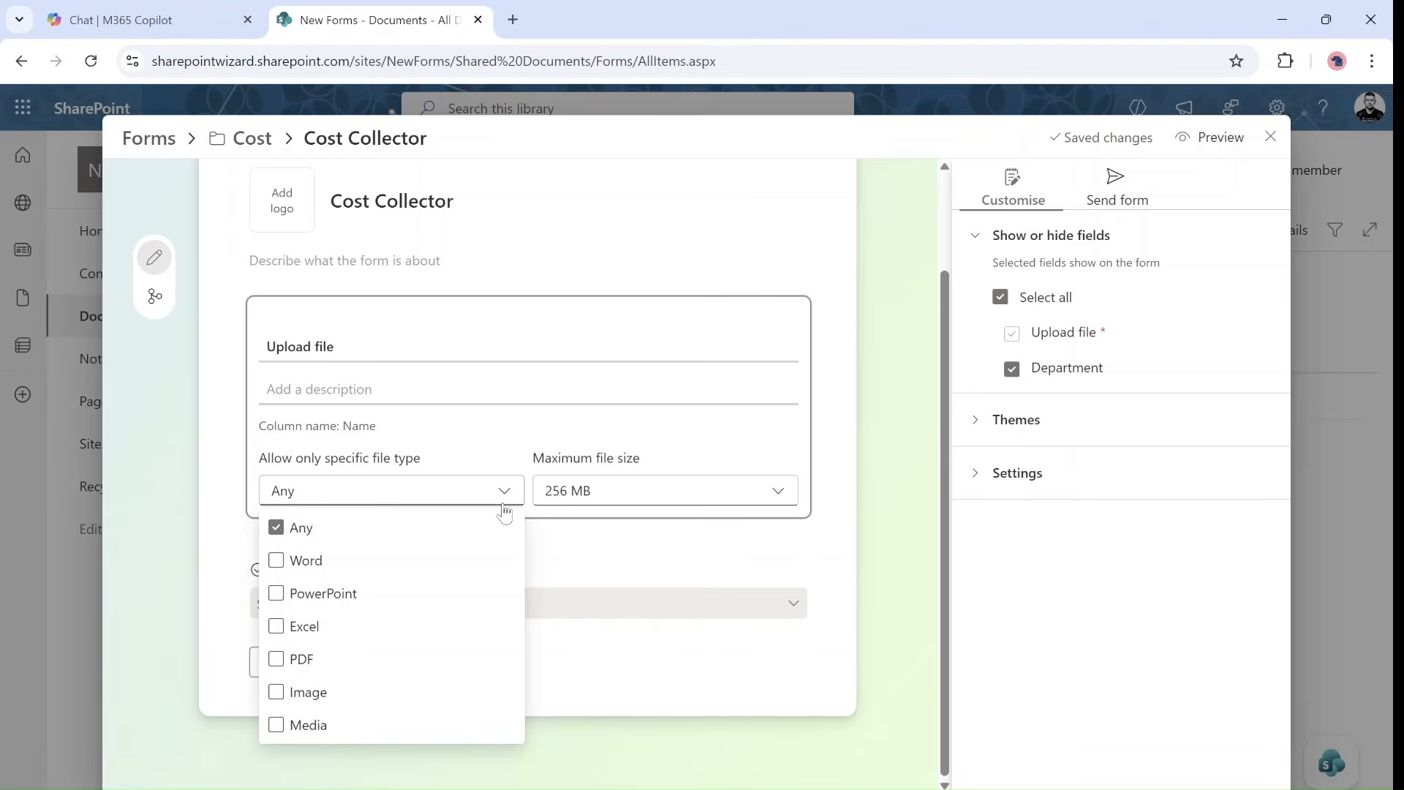
pyautogui.click(680, 451)
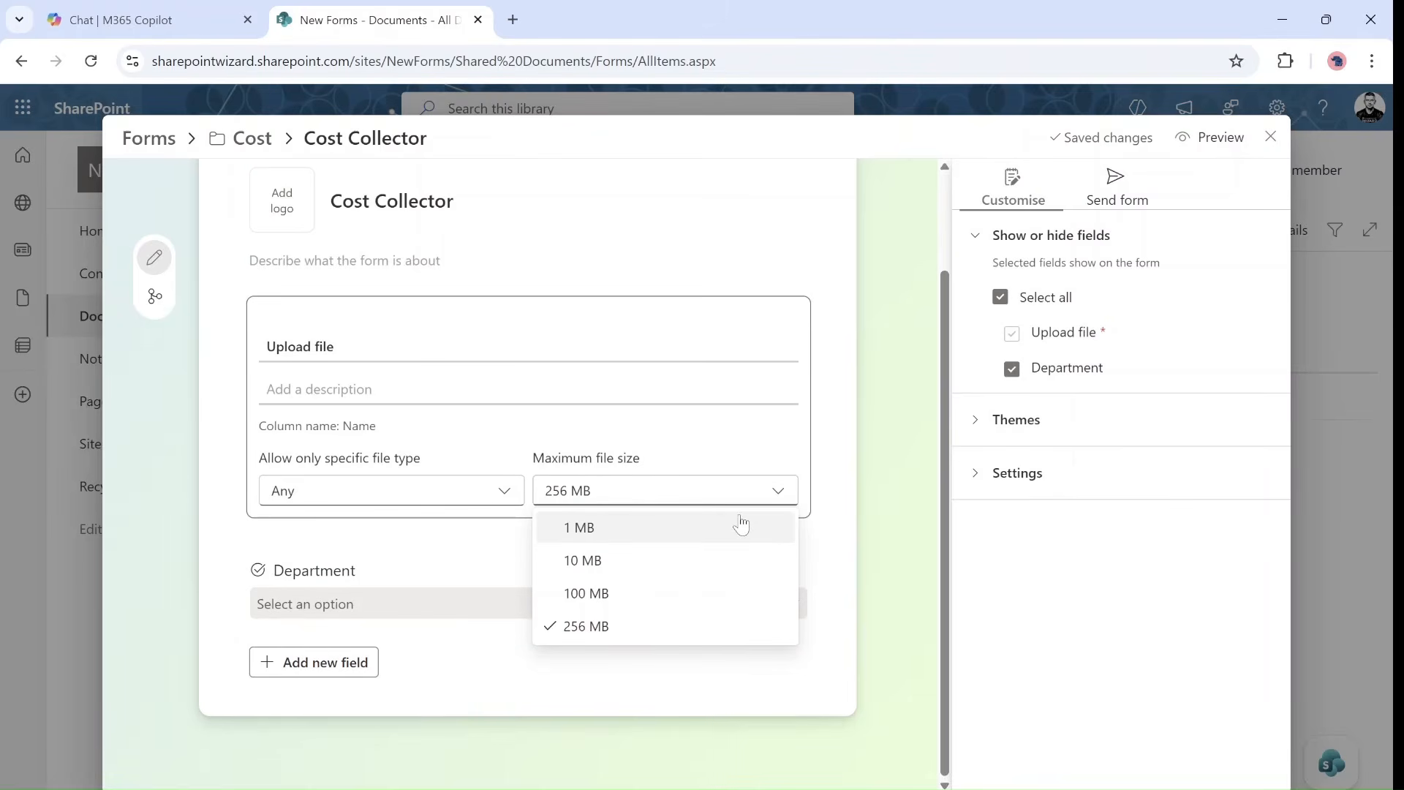
pyautogui.click(782, 256)
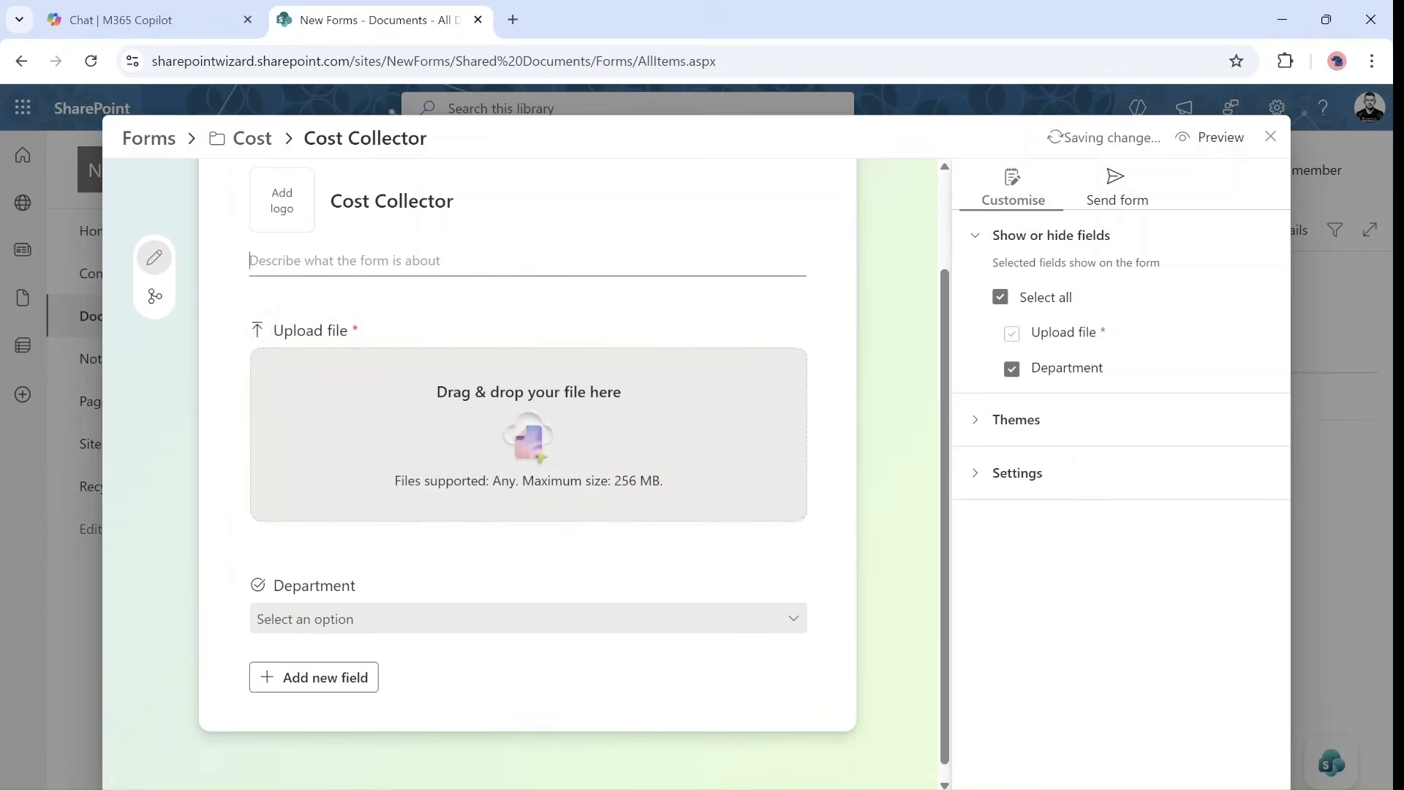
pyautogui.click(155, 296)
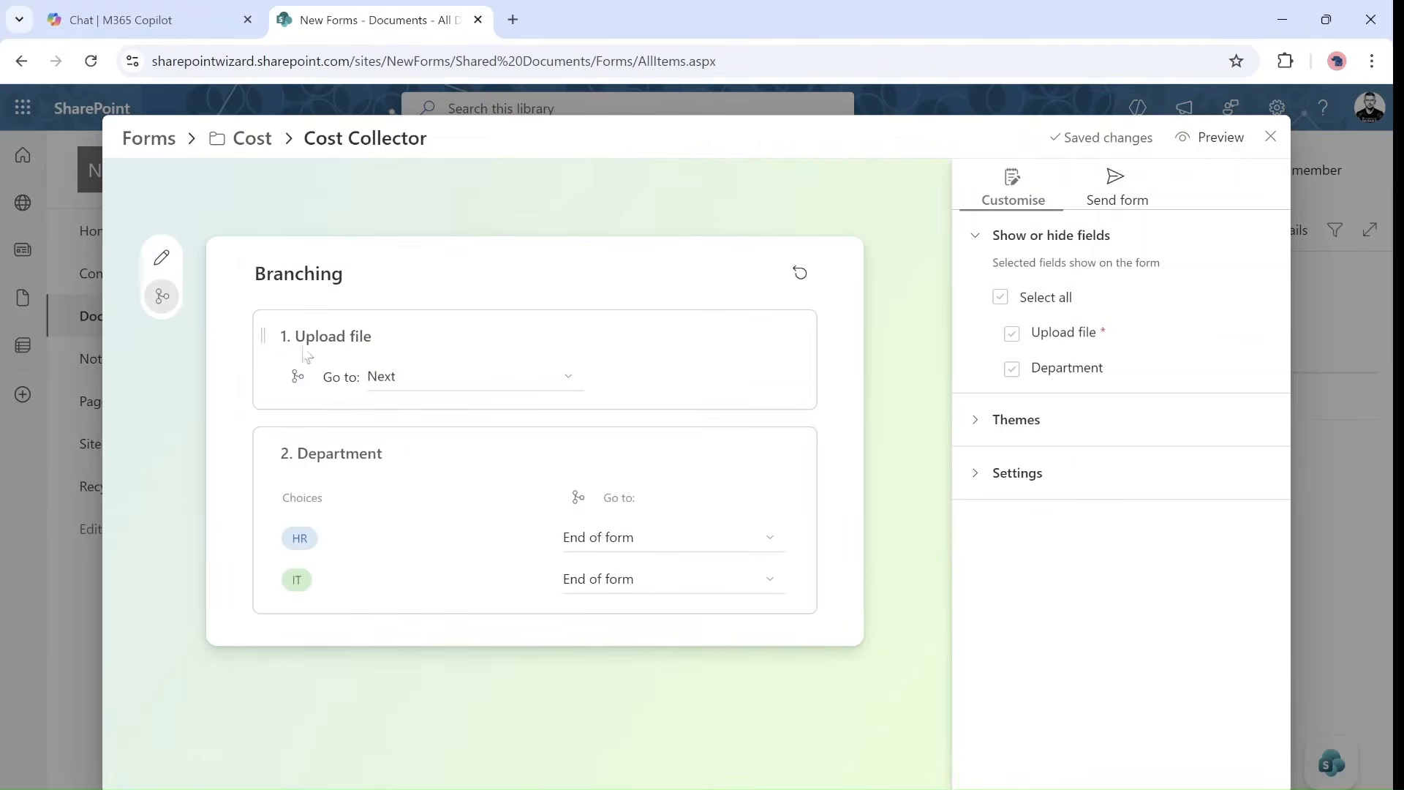
# Move the Department field above the Upload file field
pyautogui.click(159, 259)
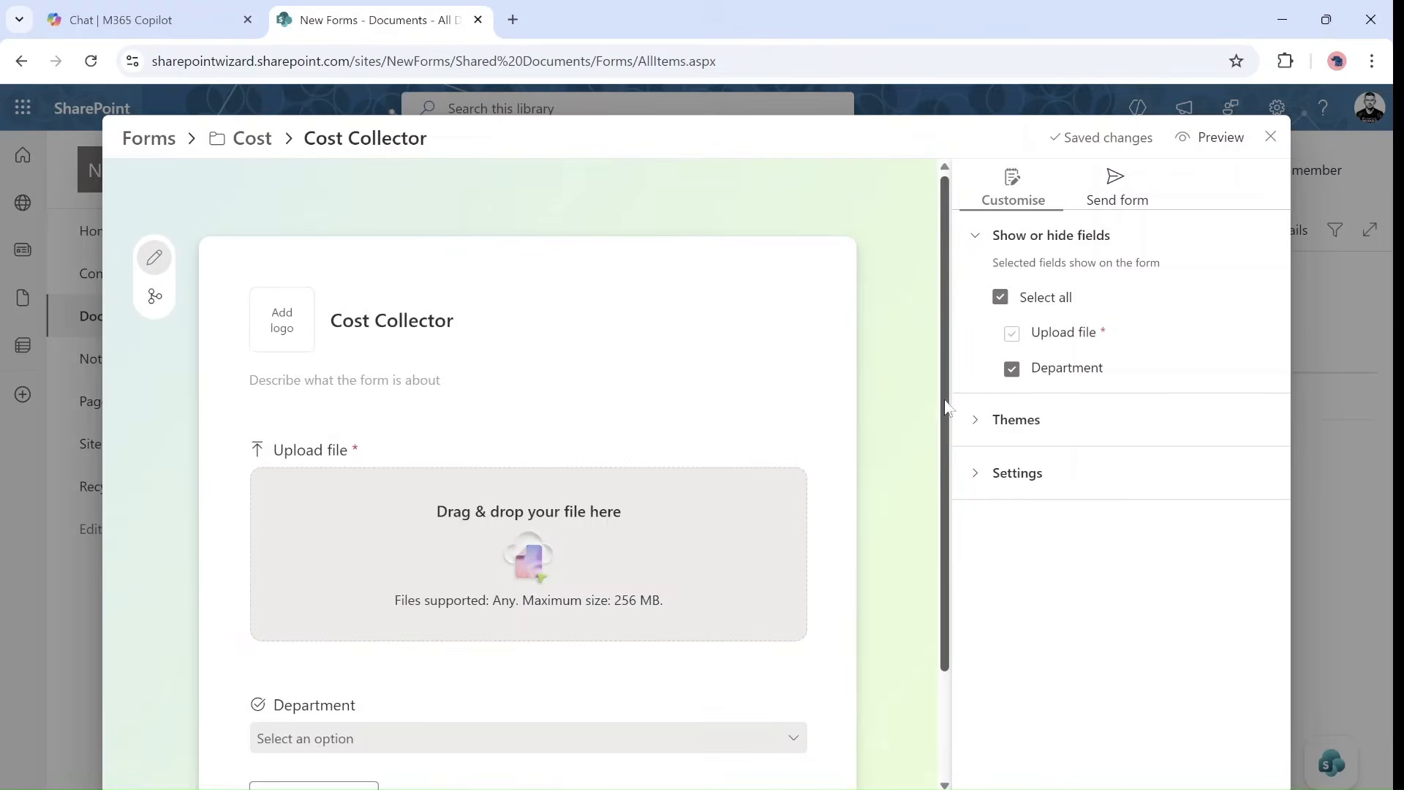
pyautogui.moveTo(945, 403); pyautogui.dragTo(930, 485)
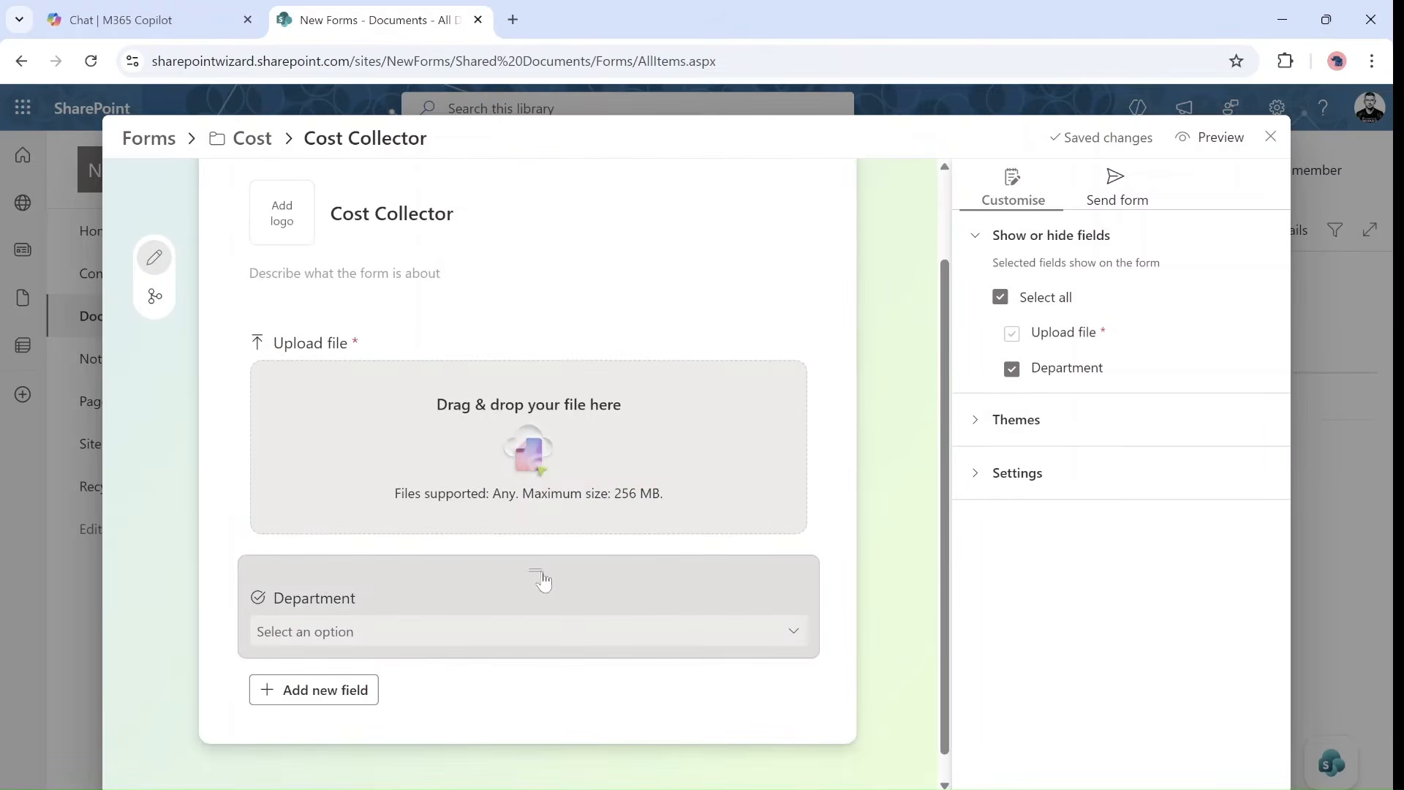
pyautogui.moveTo(539, 575); pyautogui.dragTo(527, 382)
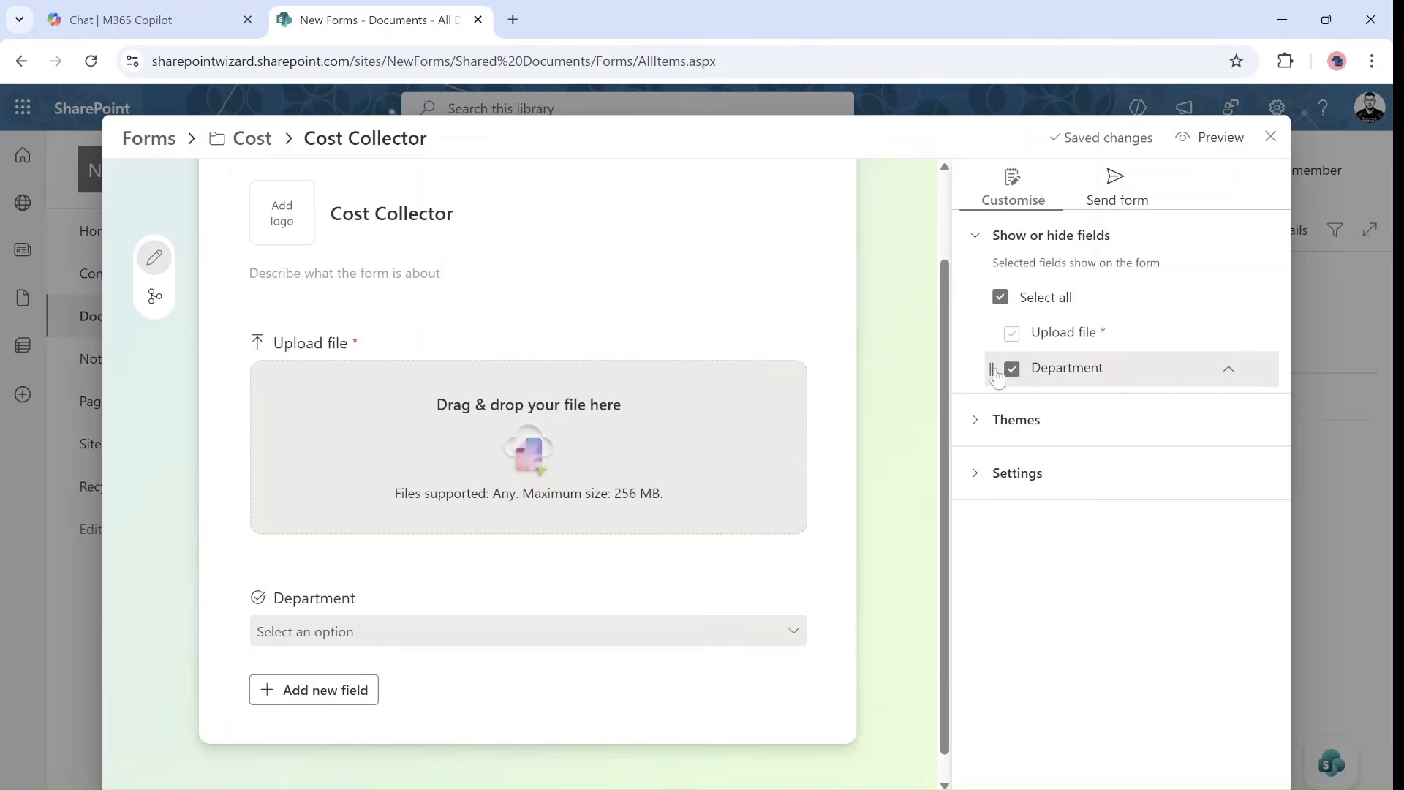
pyautogui.moveTo(1022, 365); pyautogui.dragTo(1017, 337)
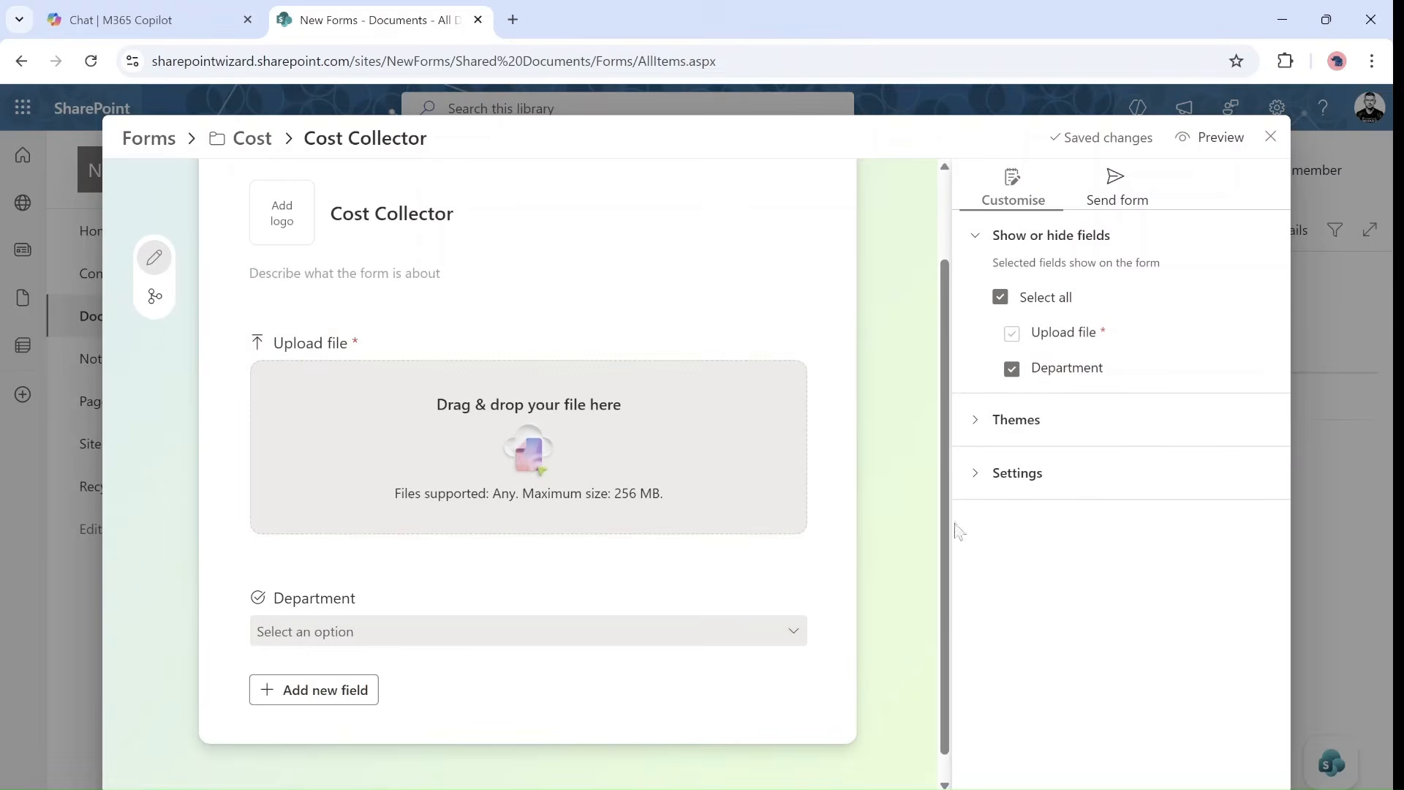
# Copy the Cost Collector form's response link and bring up the browser profile list
pyautogui.click(1119, 196)
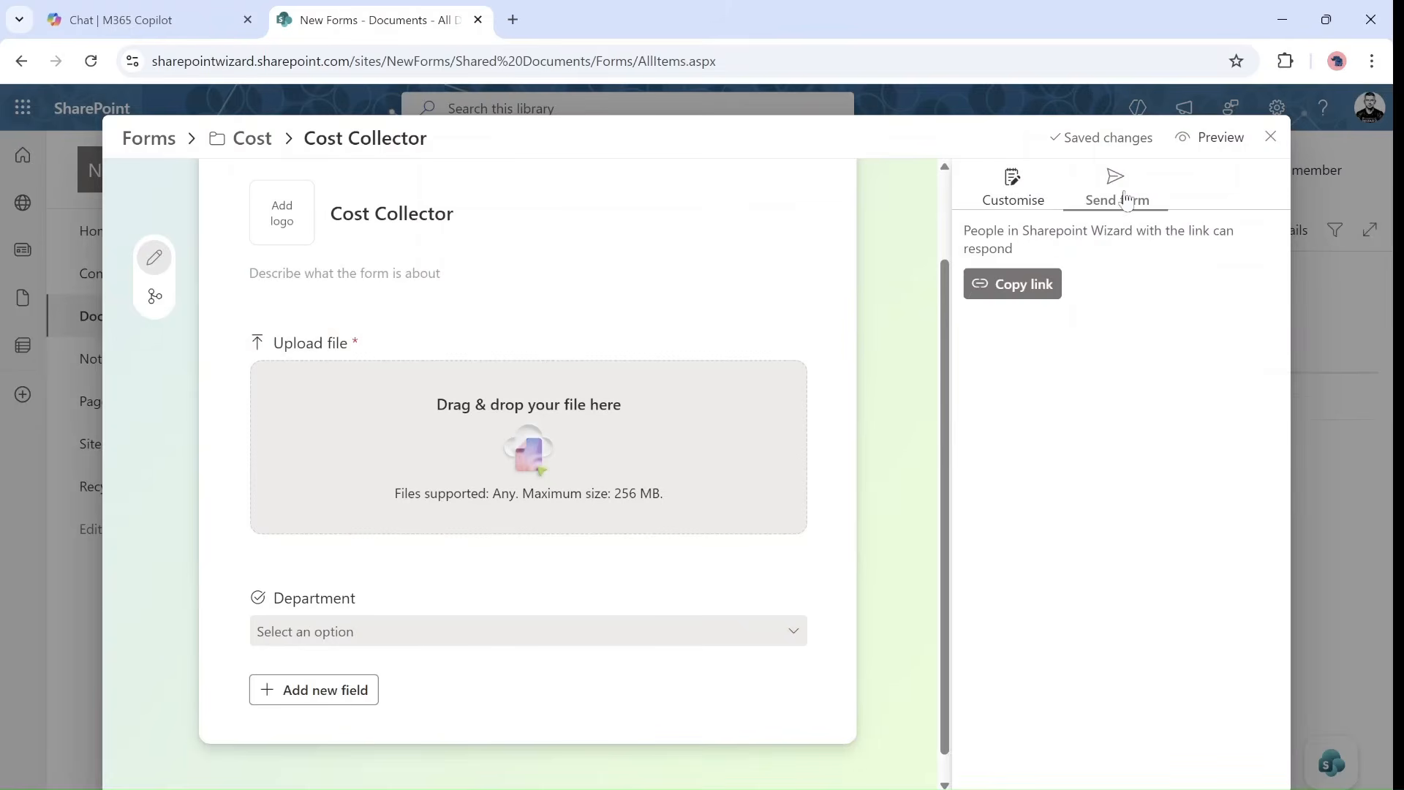
pyautogui.click(1048, 285)
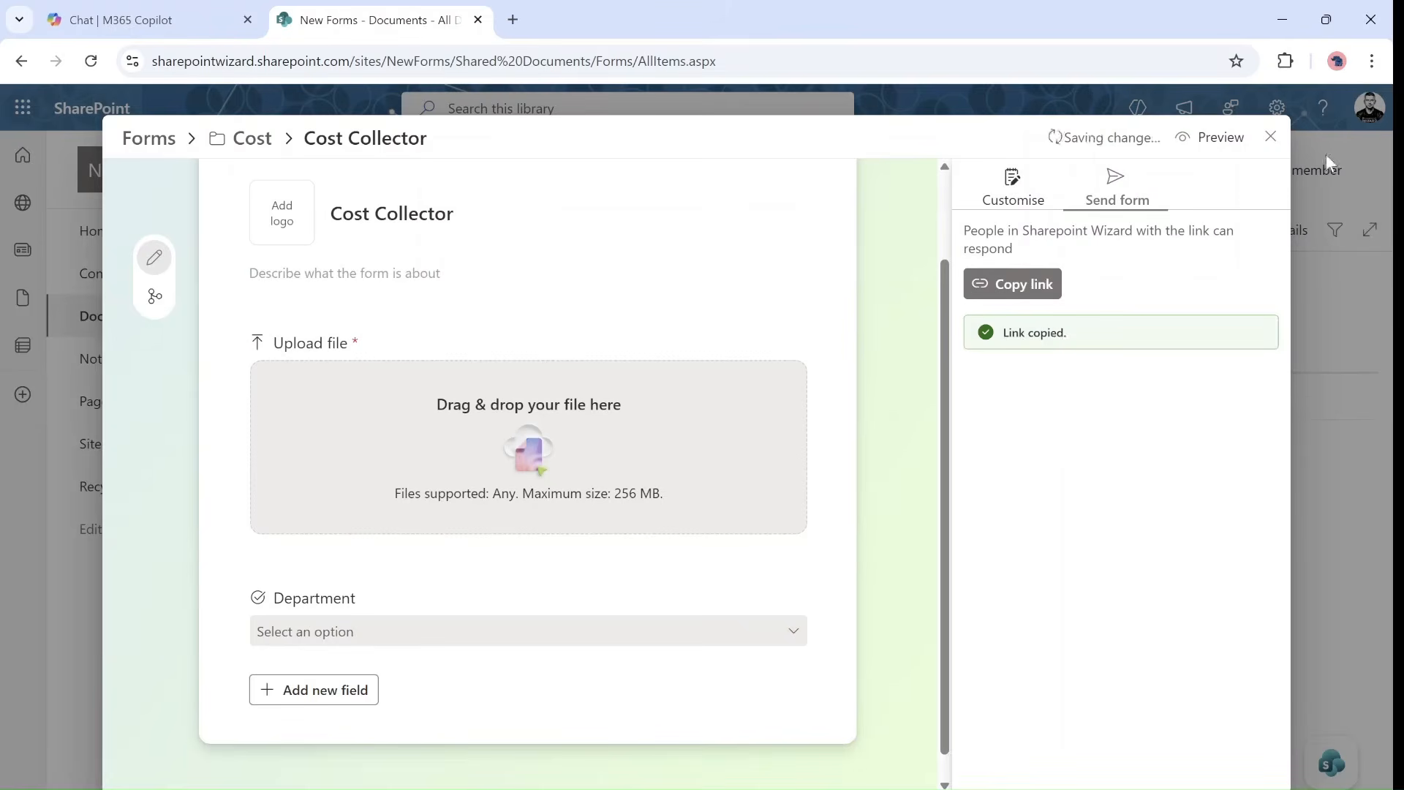
pyautogui.click(1338, 61)
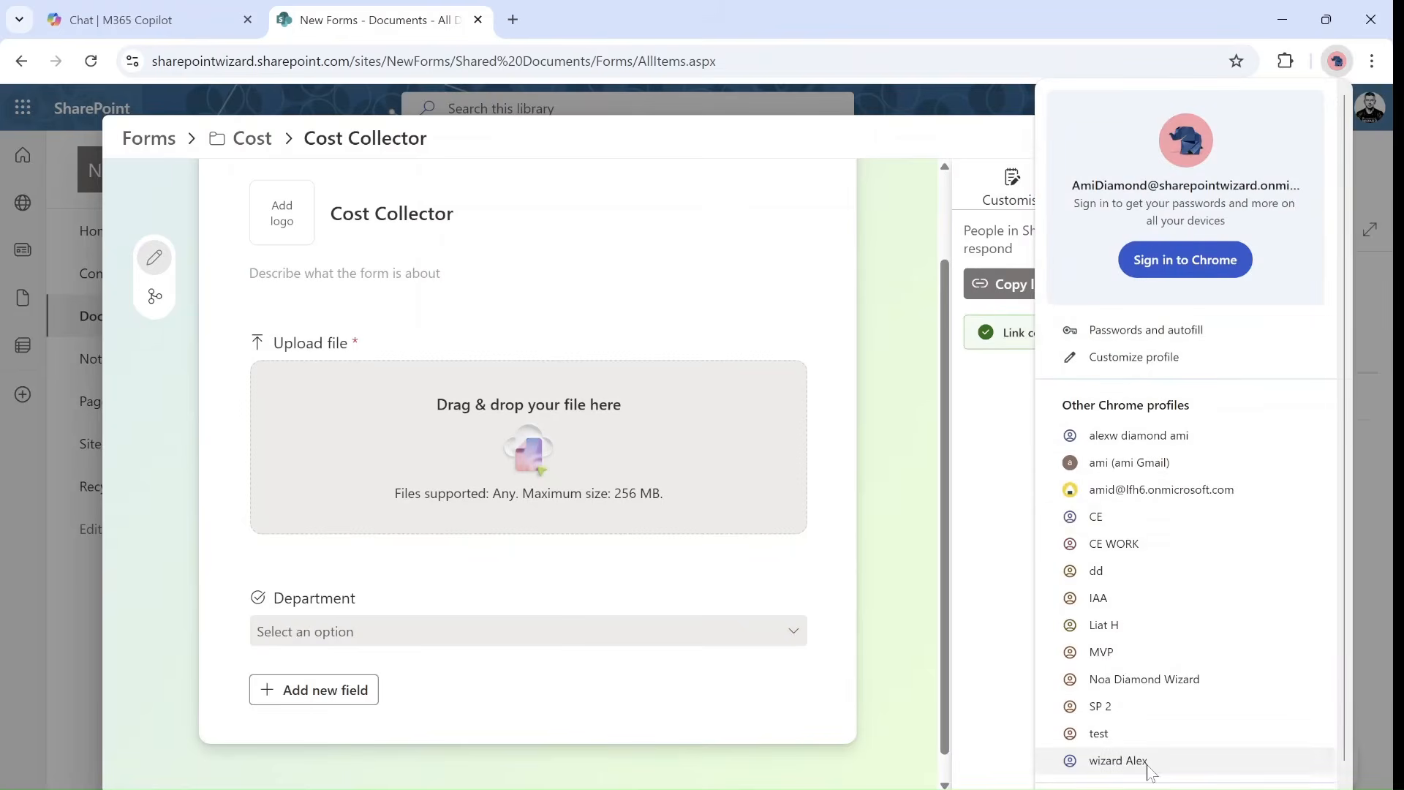
# Load the copied Cost Collector form link in the test user's browser profile
pyautogui.click(1149, 767)
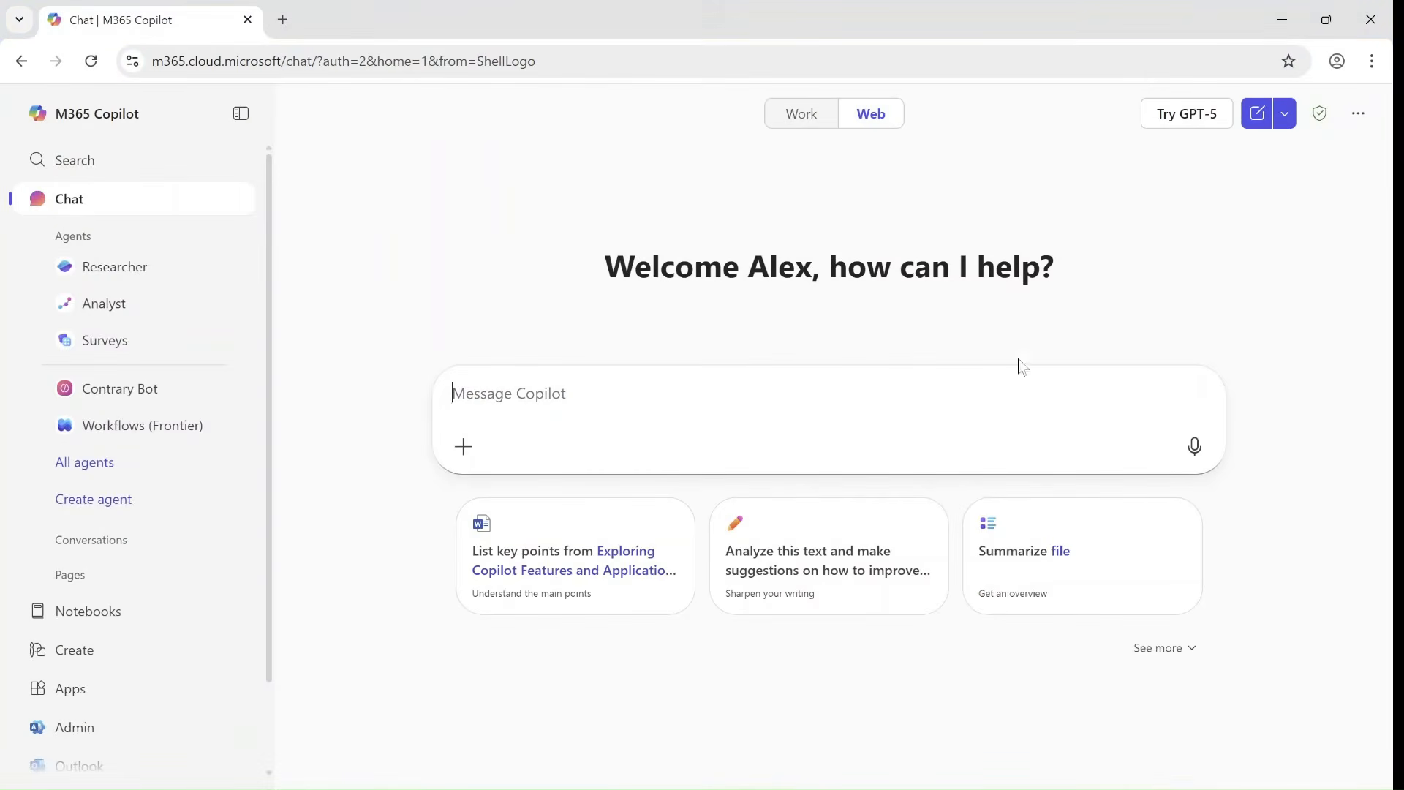
pyautogui.hotkey('ctrl', 'l')
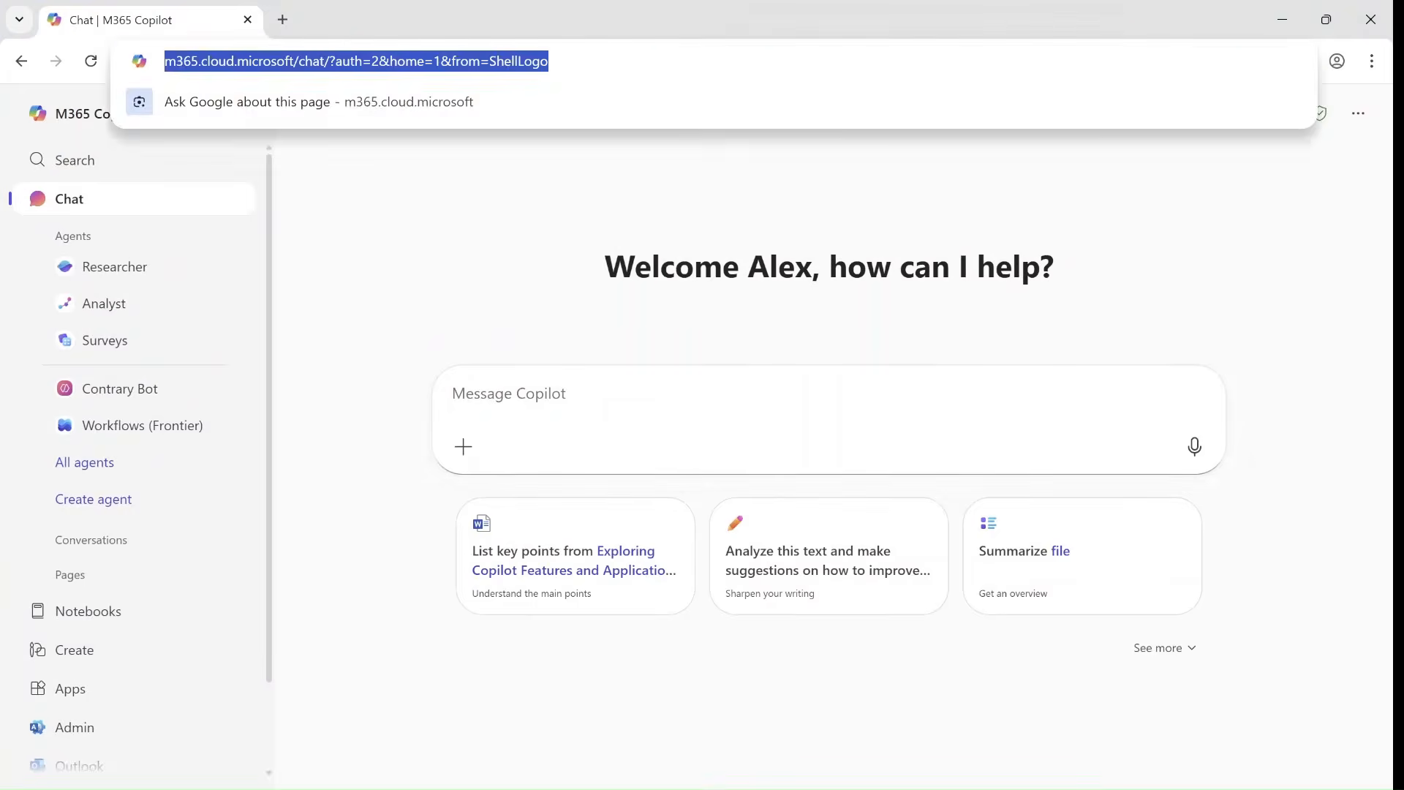
pyautogui.write('https://sharepointwizard.sharepoint.com/:f:/s/NewForms/EkjRhYVUTVNBkXxvVe_mpzABV_Z4YPKTgvs5TuGOn7FIYA?nav=OTkyNTg0NjQtZGQ0My00M2EwLWI3ODYtZjI1MDA0ZGQ5YWY1')
pyautogui.press('Return')
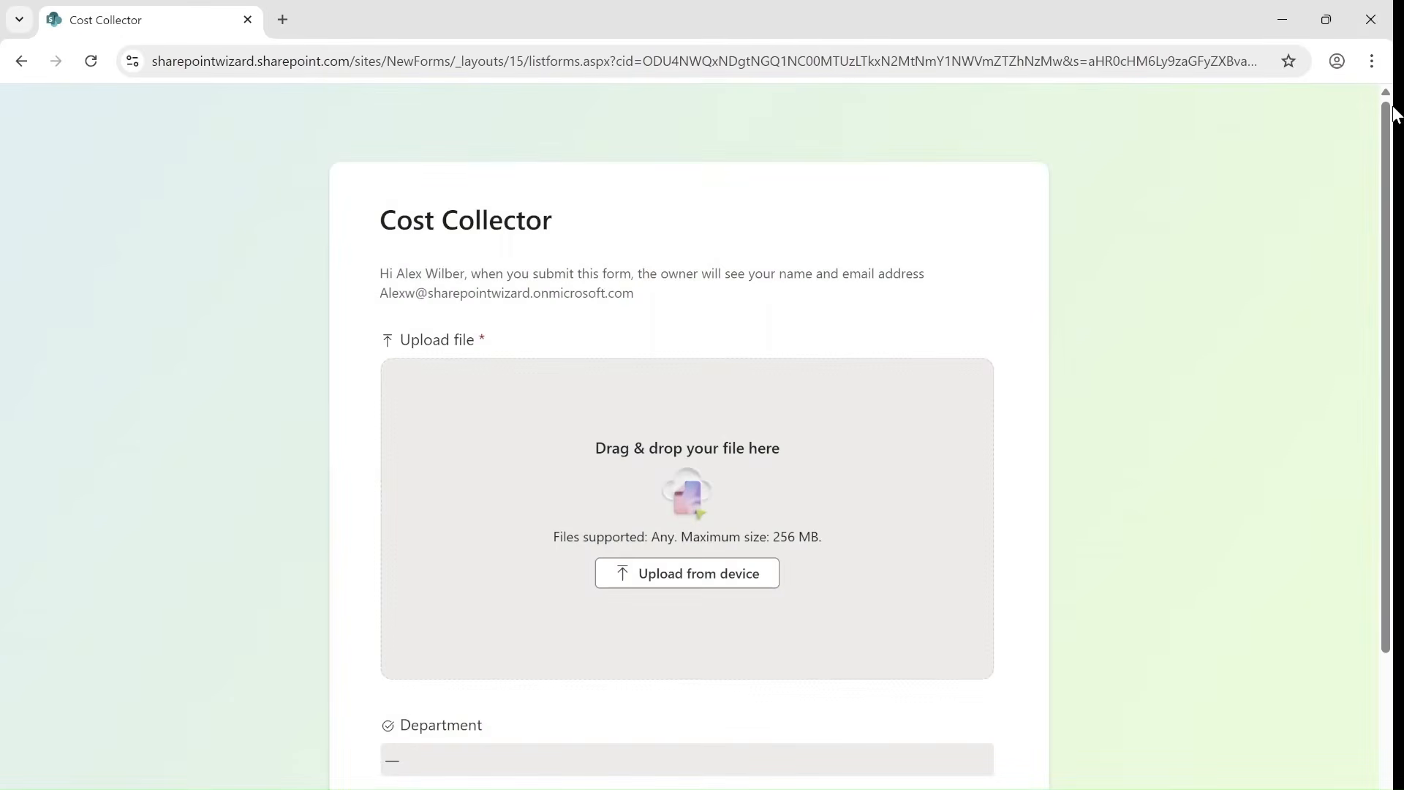
pyautogui.moveTo(1395, 156); pyautogui.dragTo(1395, 270)
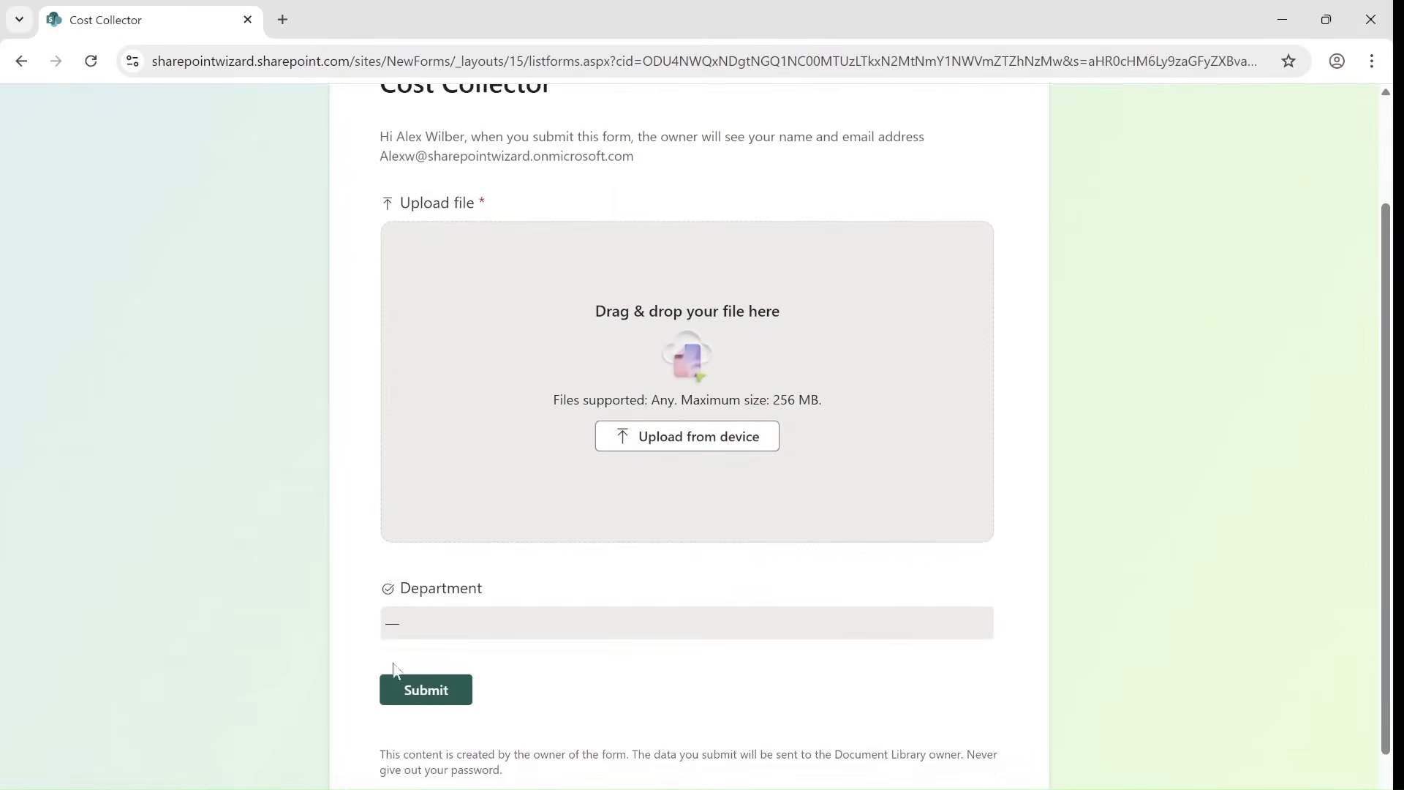
# Choose IT as Department, attach demo.docx, and submit the test response
pyautogui.click(410, 623)
pyautogui.click(447, 673)
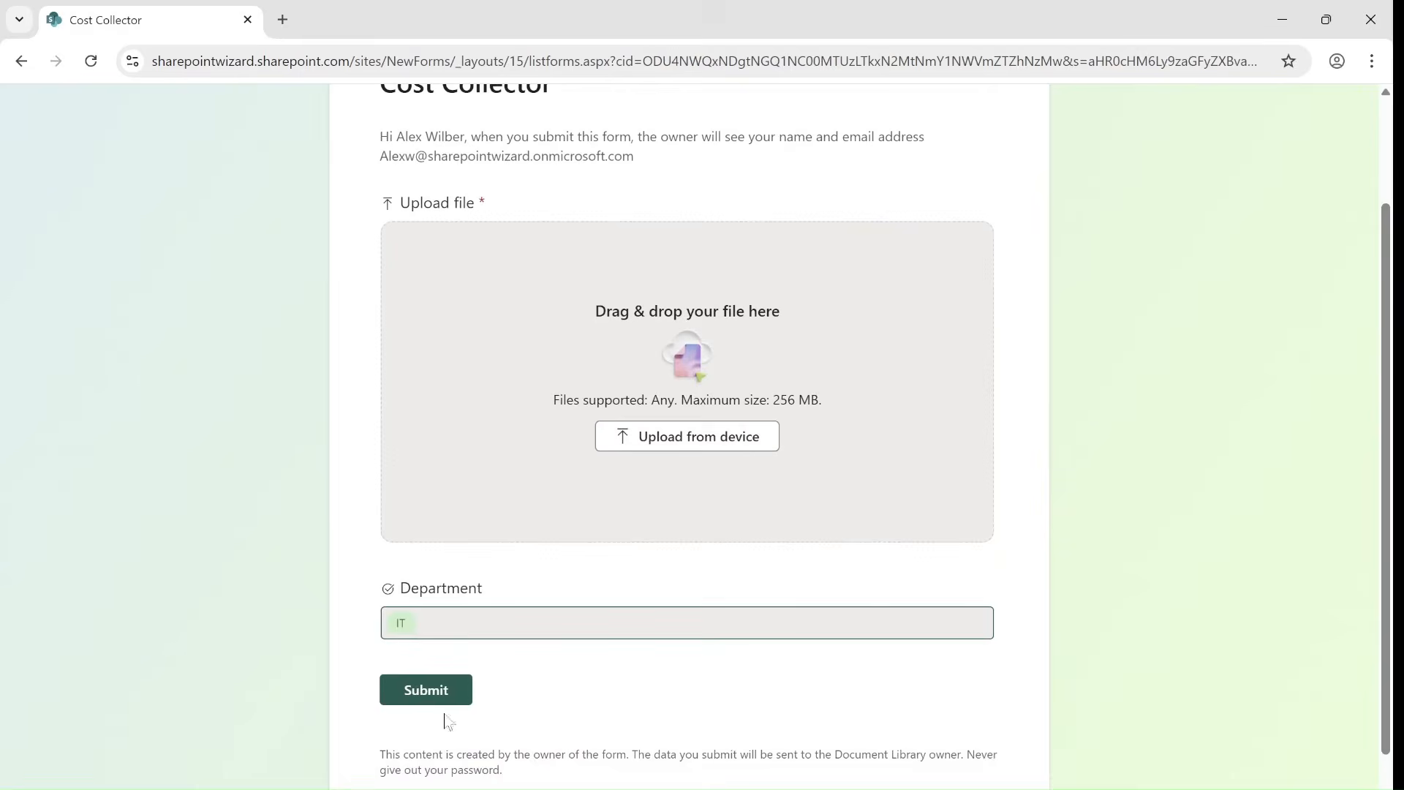
pyautogui.click(705, 437)
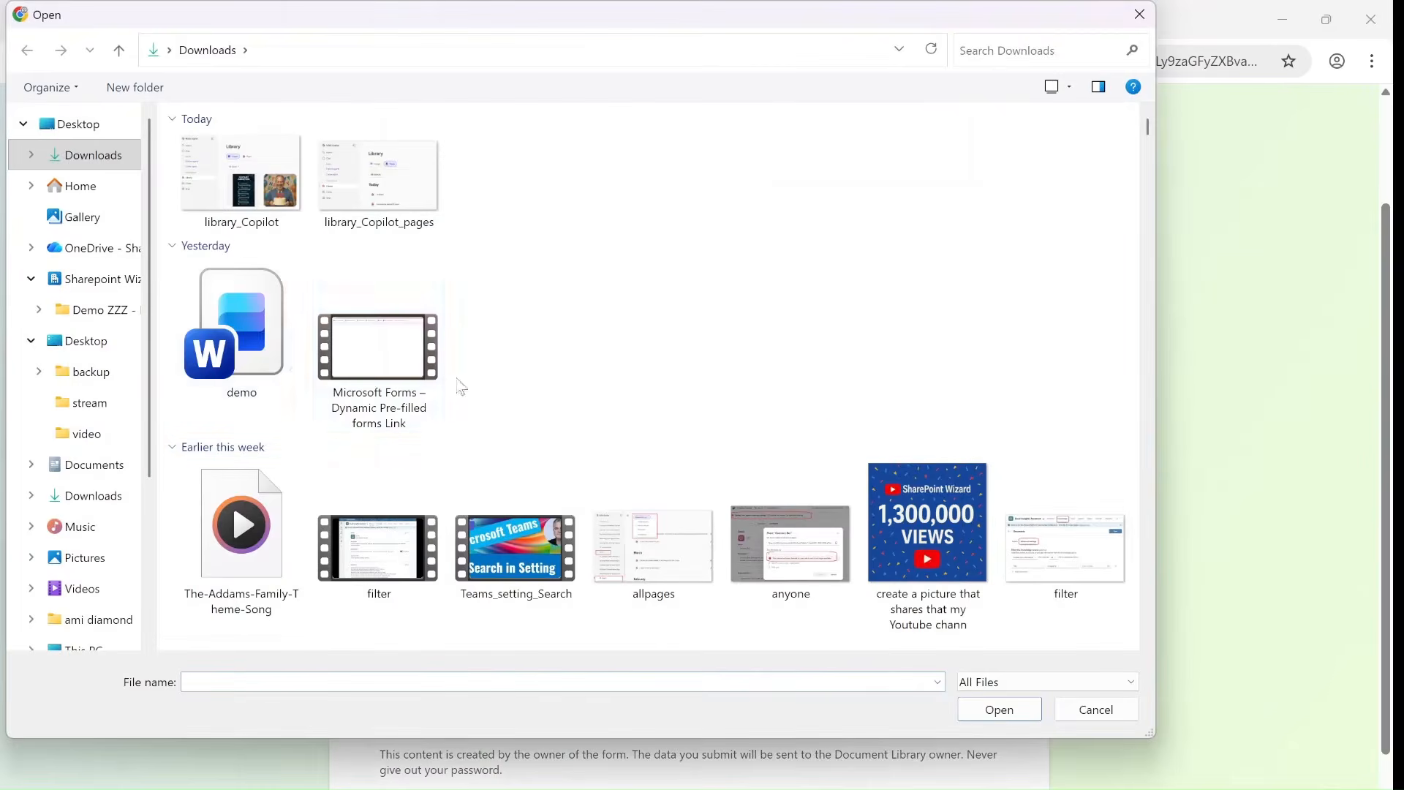
pyautogui.doubleClick(232, 331)
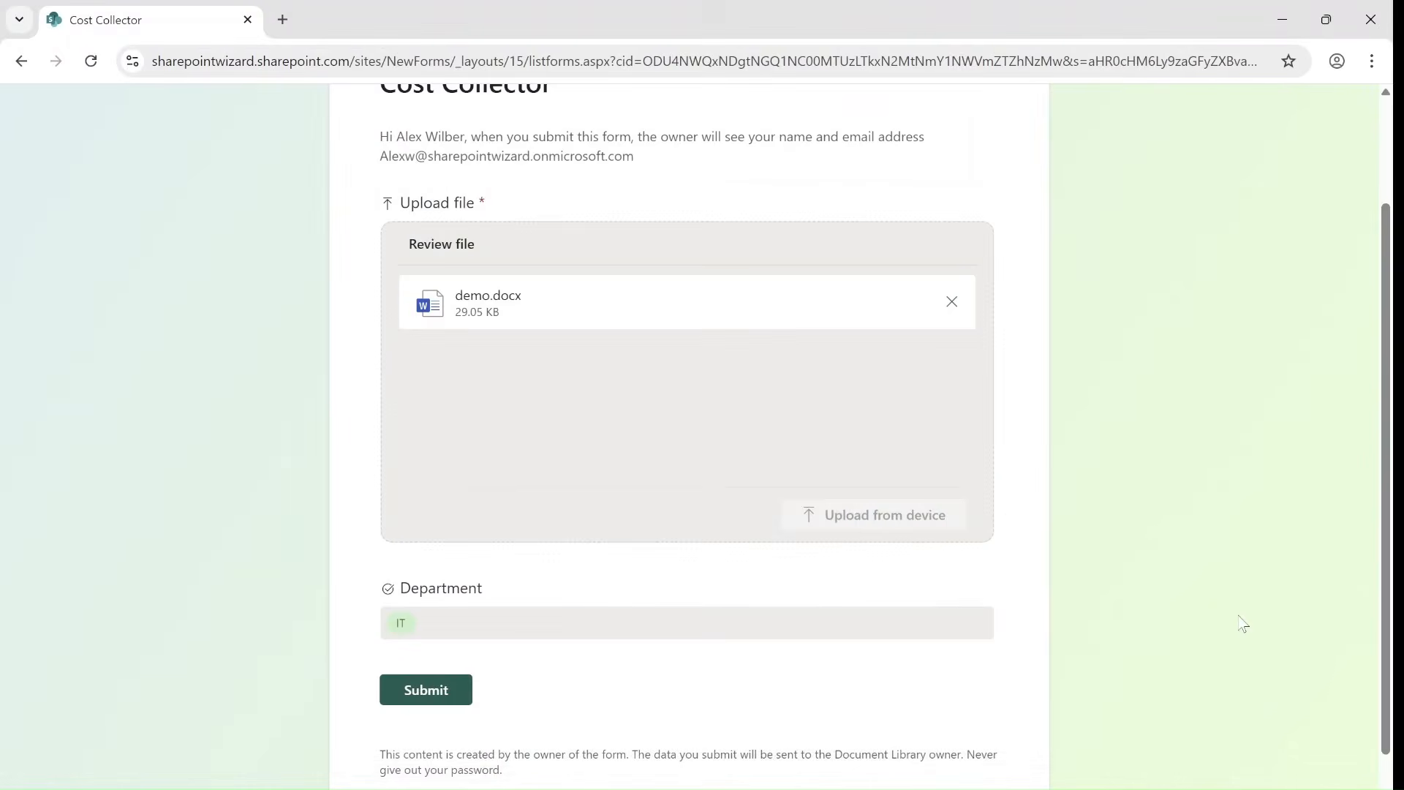
pyautogui.moveTo(1383, 372); pyautogui.dragTo(1383, 594)
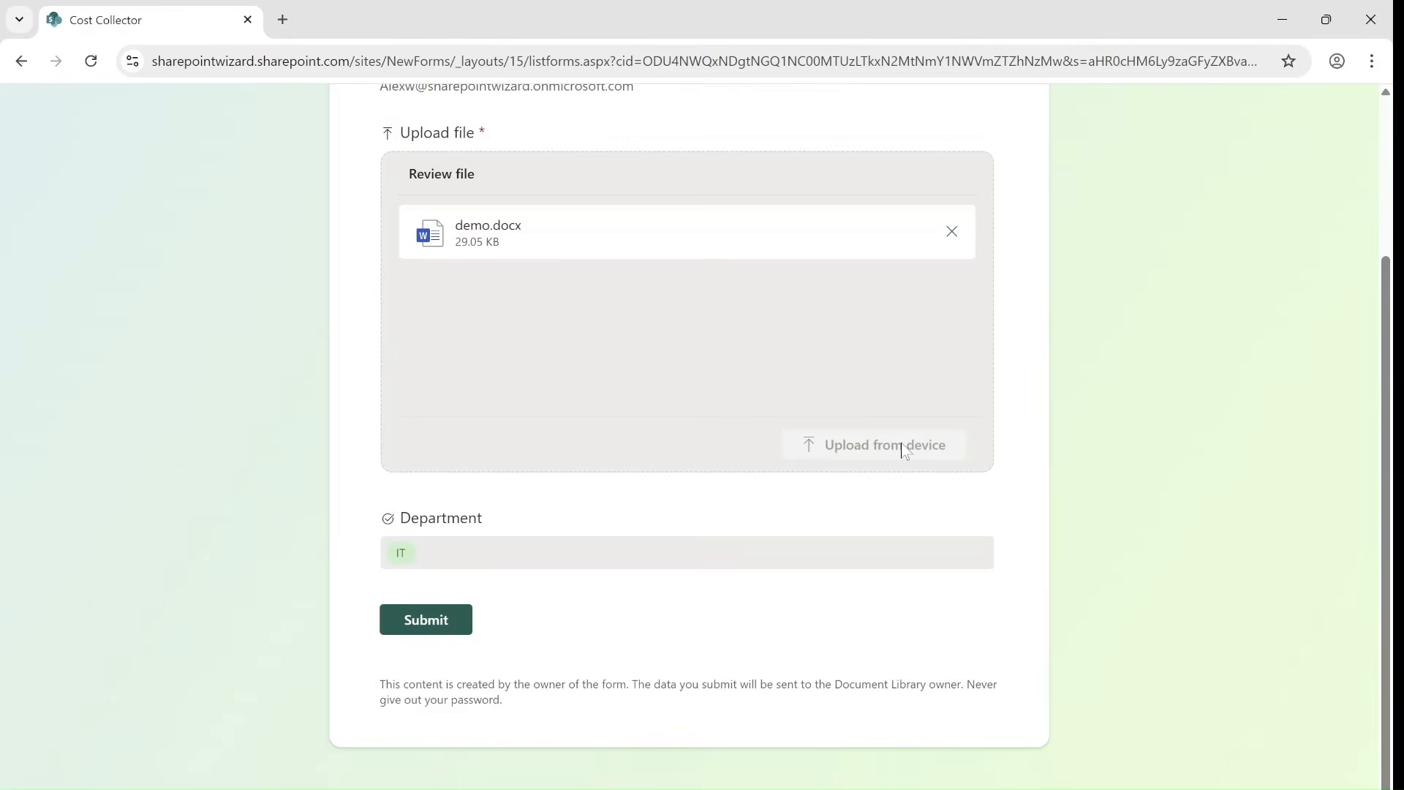
pyautogui.click(444, 635)
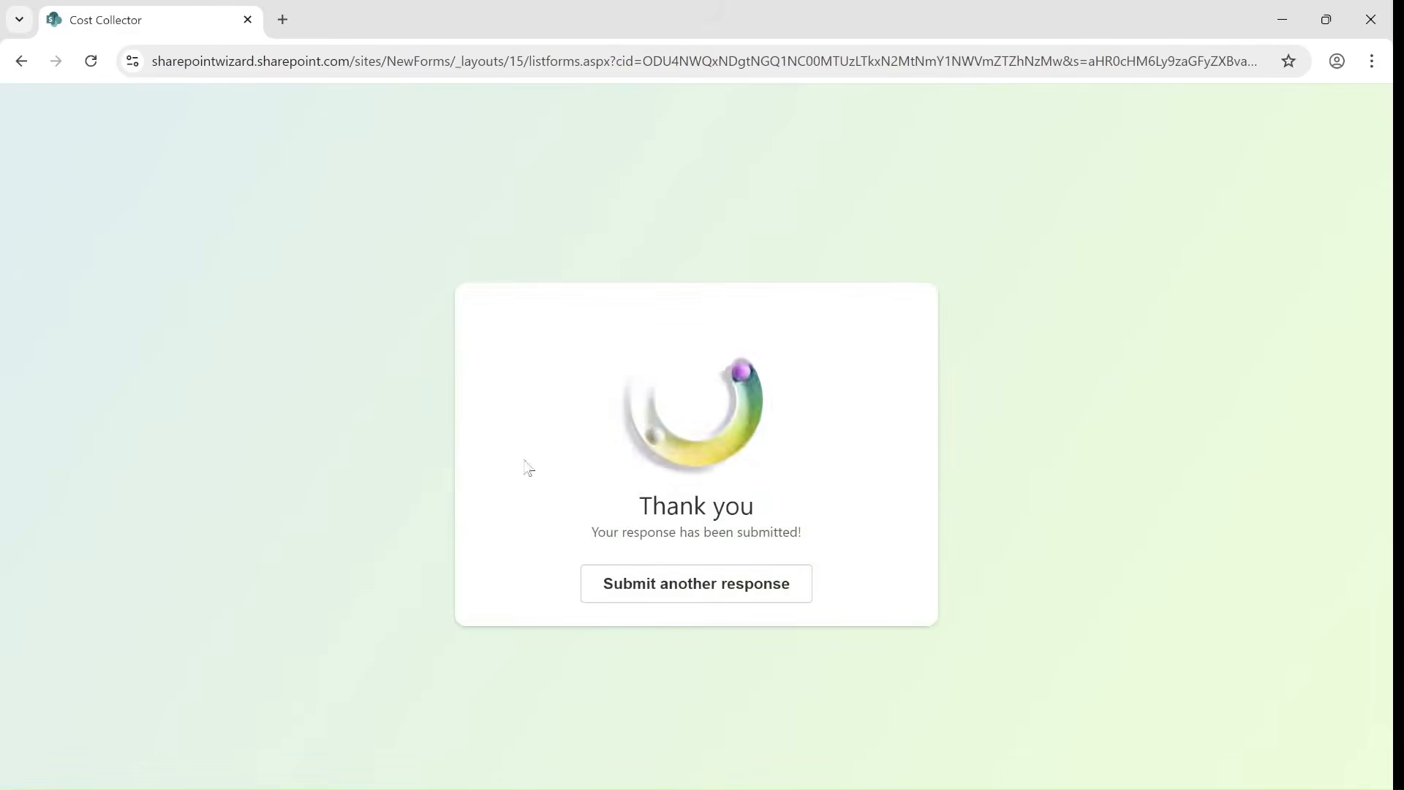
pyautogui.click(1281, 12)
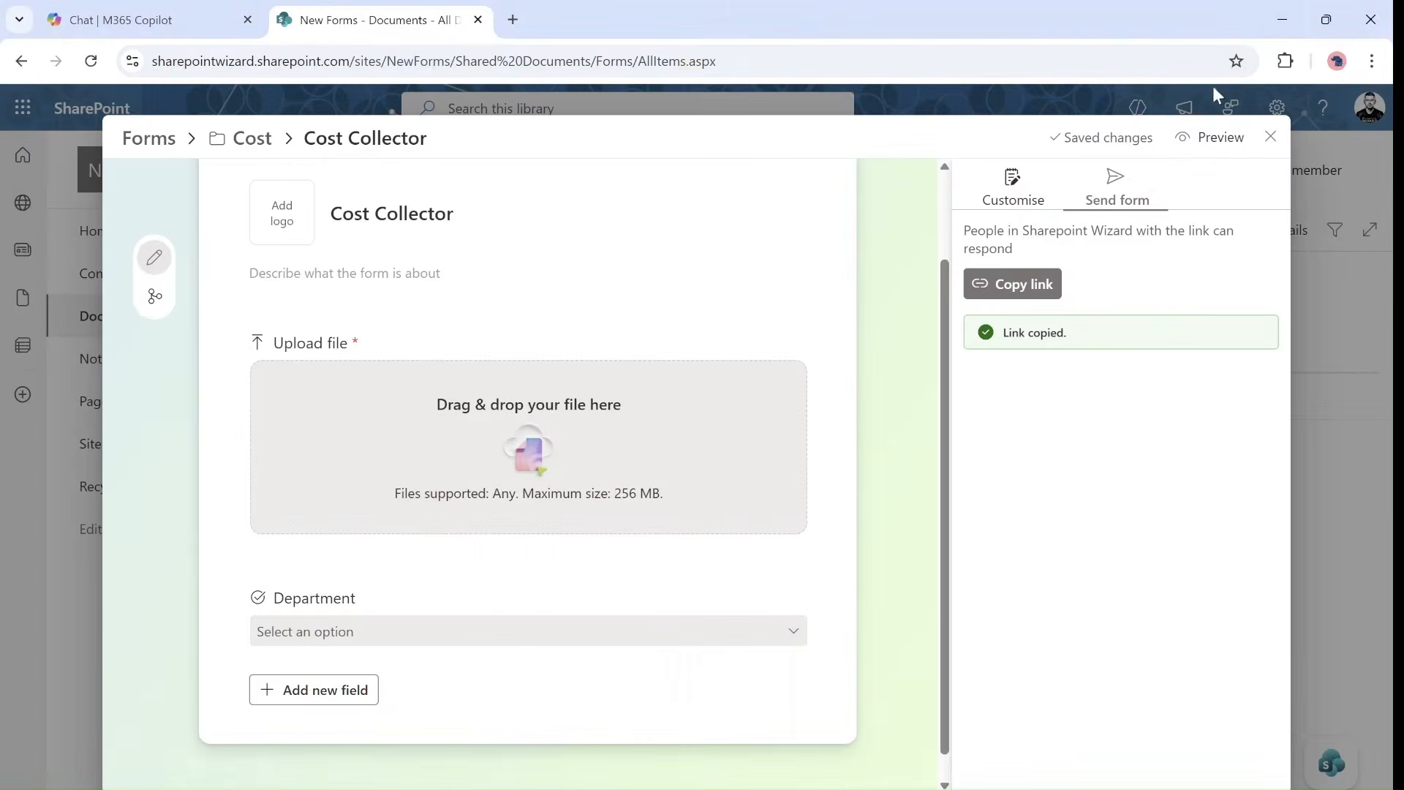
# Open the Cost folder, check demo.docx's submitter card, then select the New Forms site address
pyautogui.click(1272, 137)
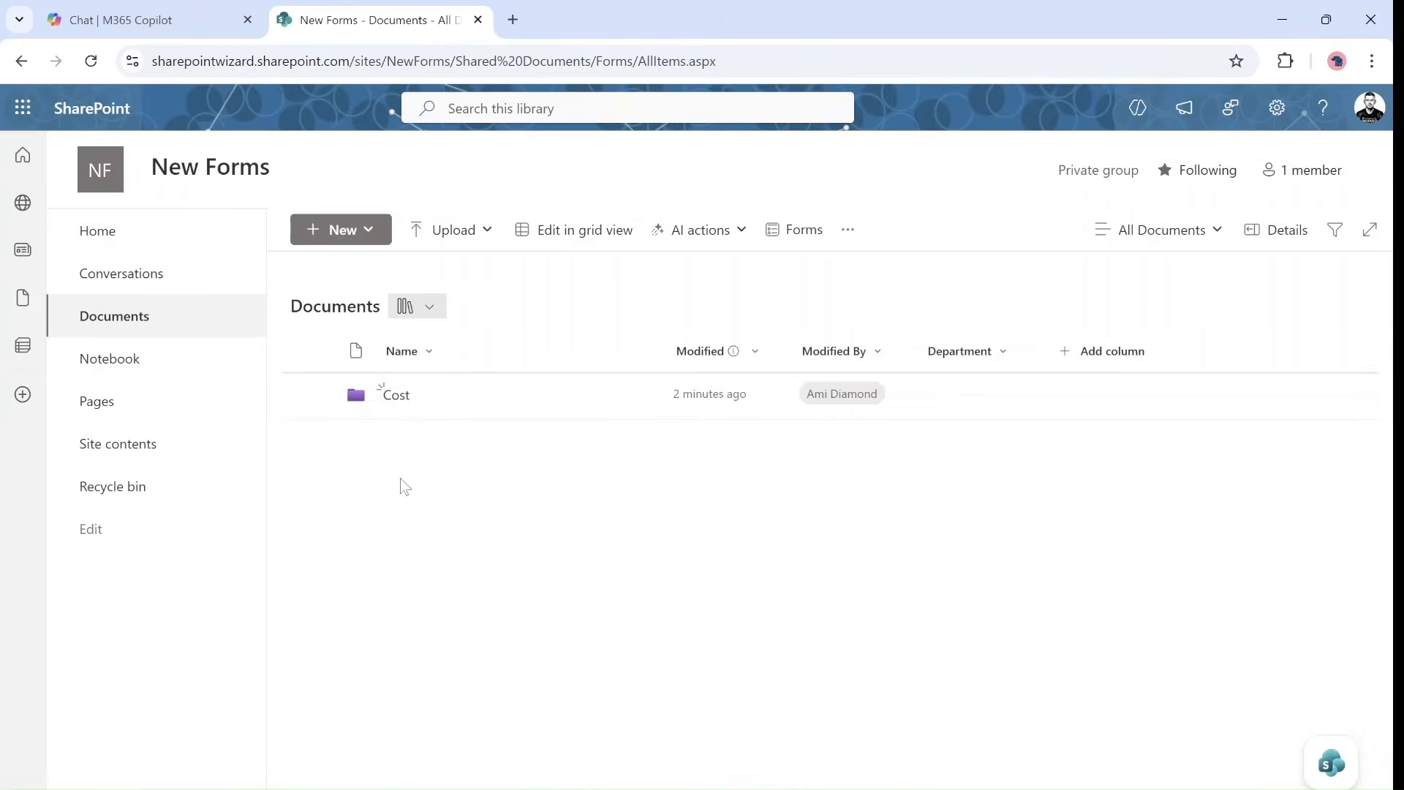
pyautogui.click(395, 395)
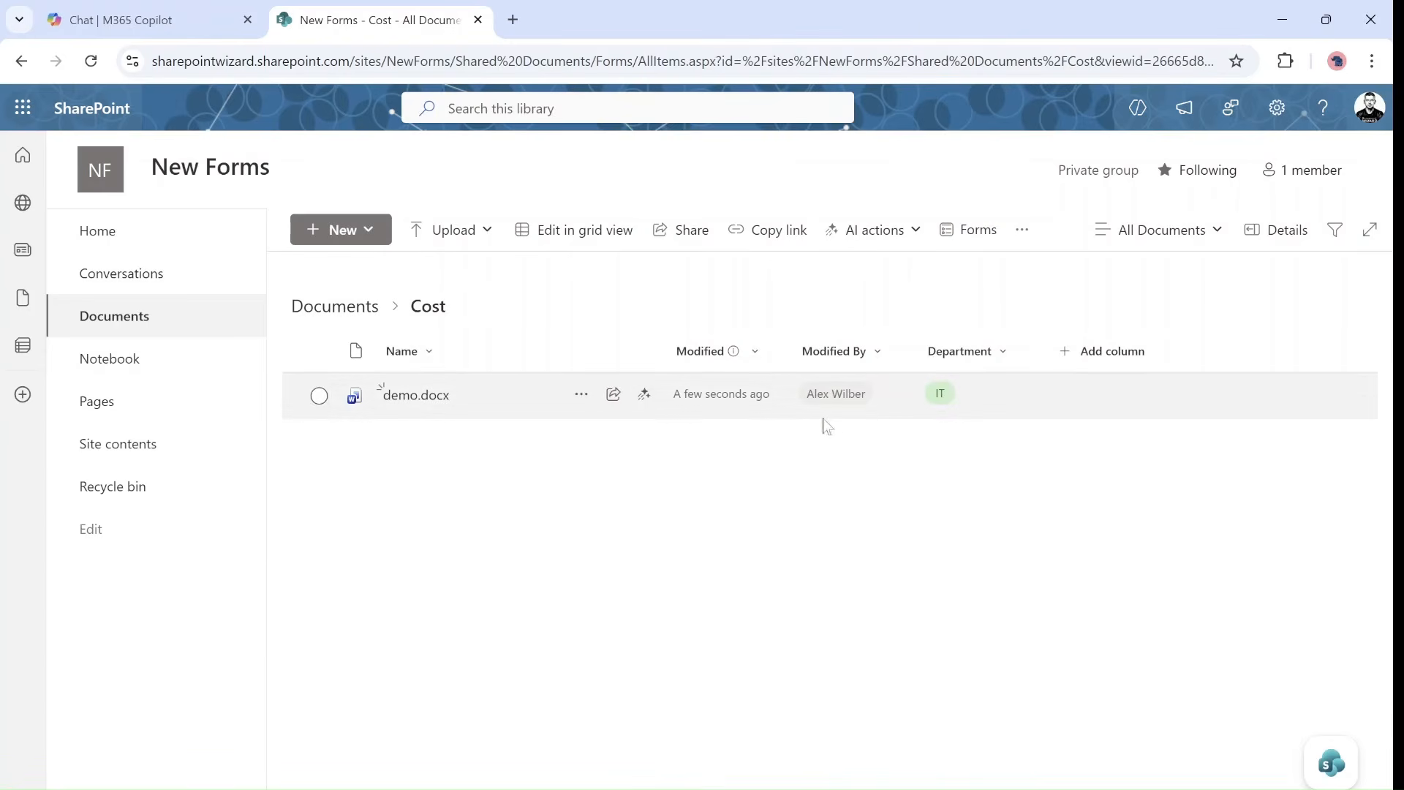
pyautogui.click(833, 399)
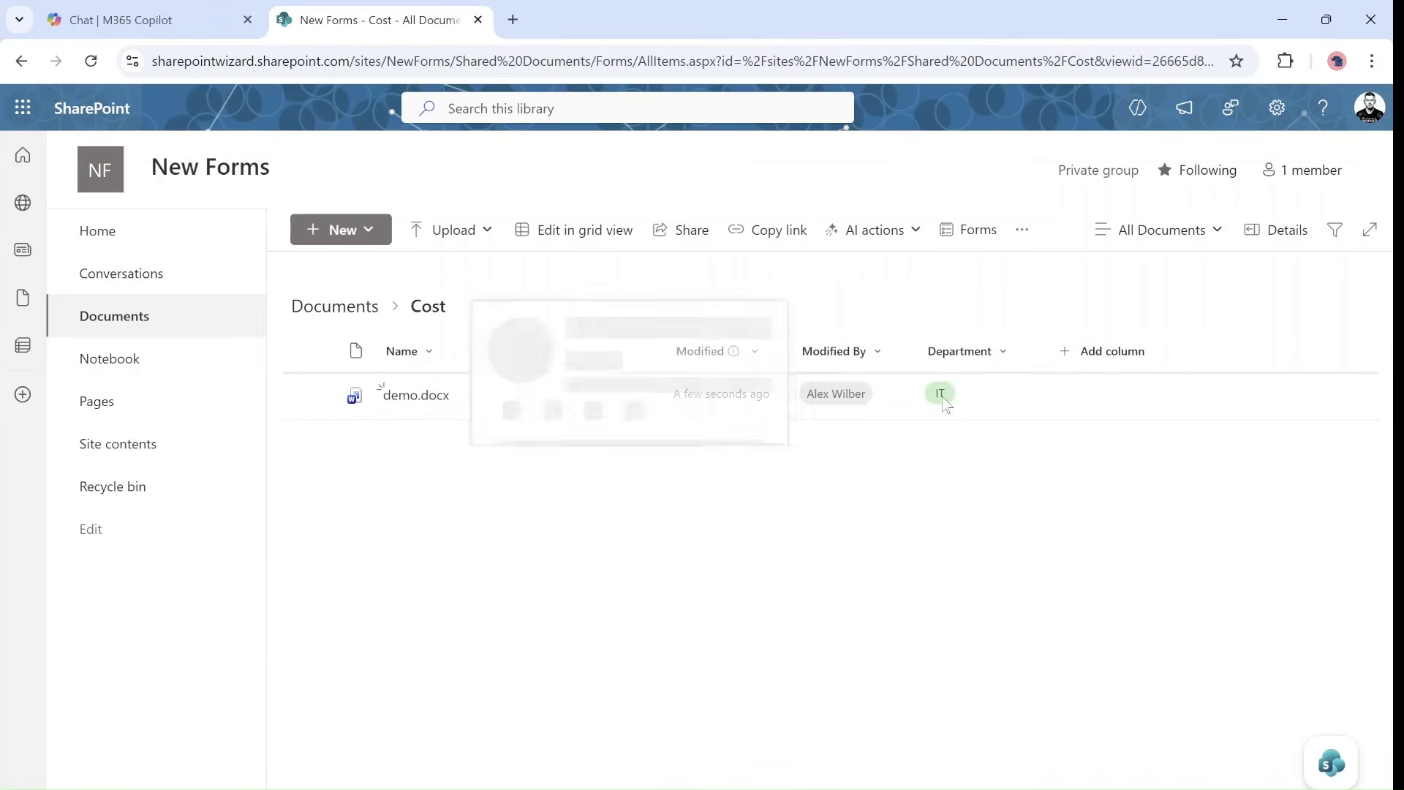
pyautogui.click(1016, 537)
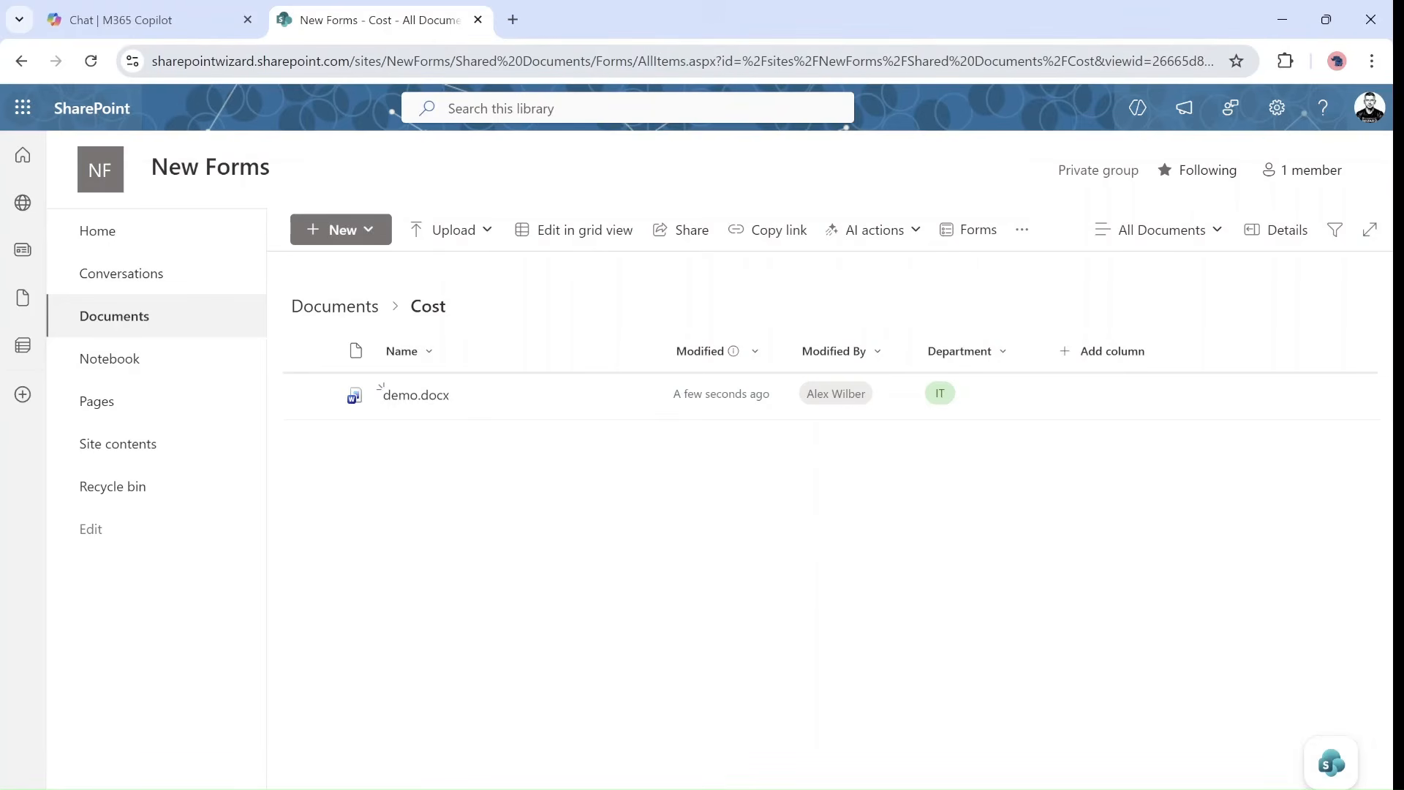
pyautogui.moveTo(454, 61); pyautogui.dragTo(67, 81)
pyautogui.hotkey('ctrl', 'c')
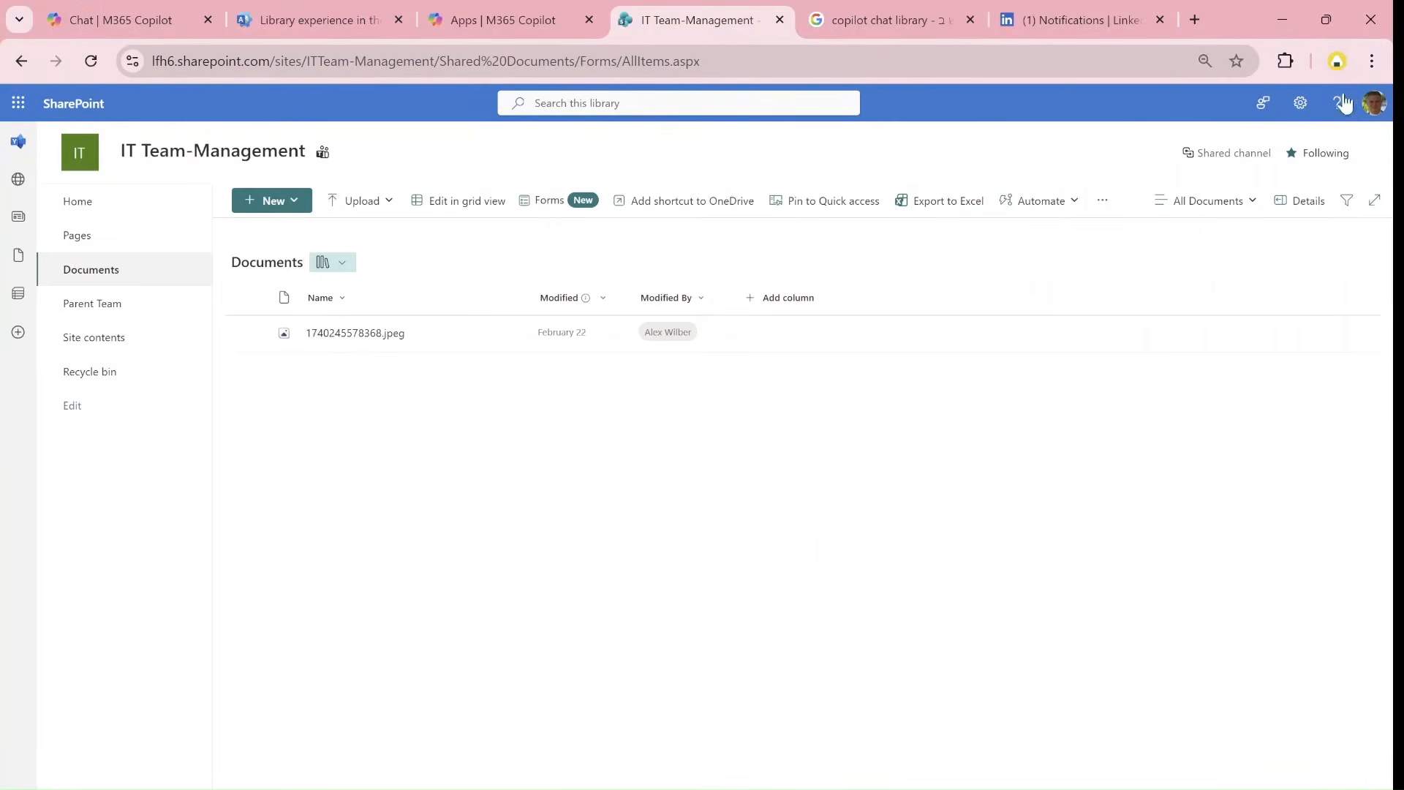
# Load the New Forms site address as the test user to confirm access is required
pyautogui.click(1338, 63)
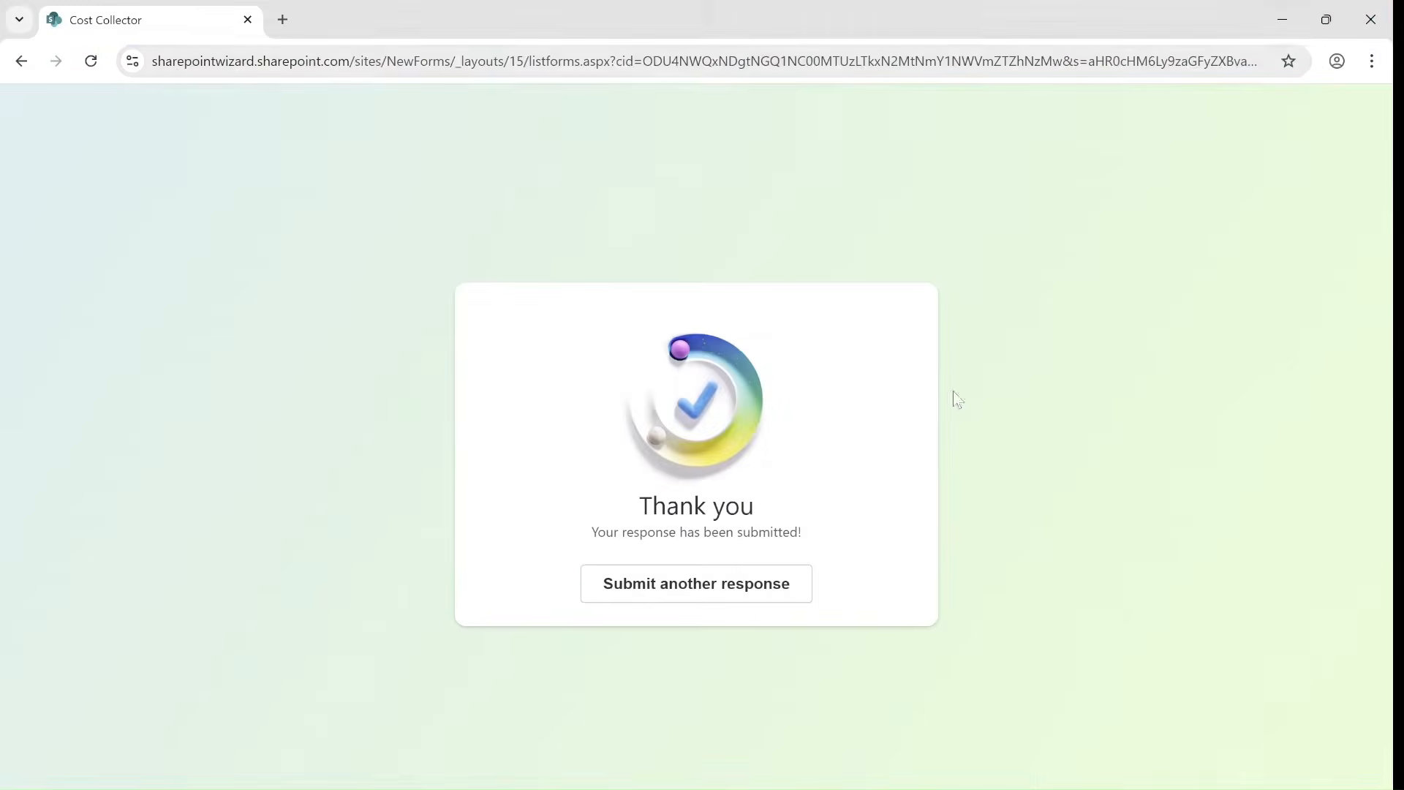
pyautogui.click(776, 62)
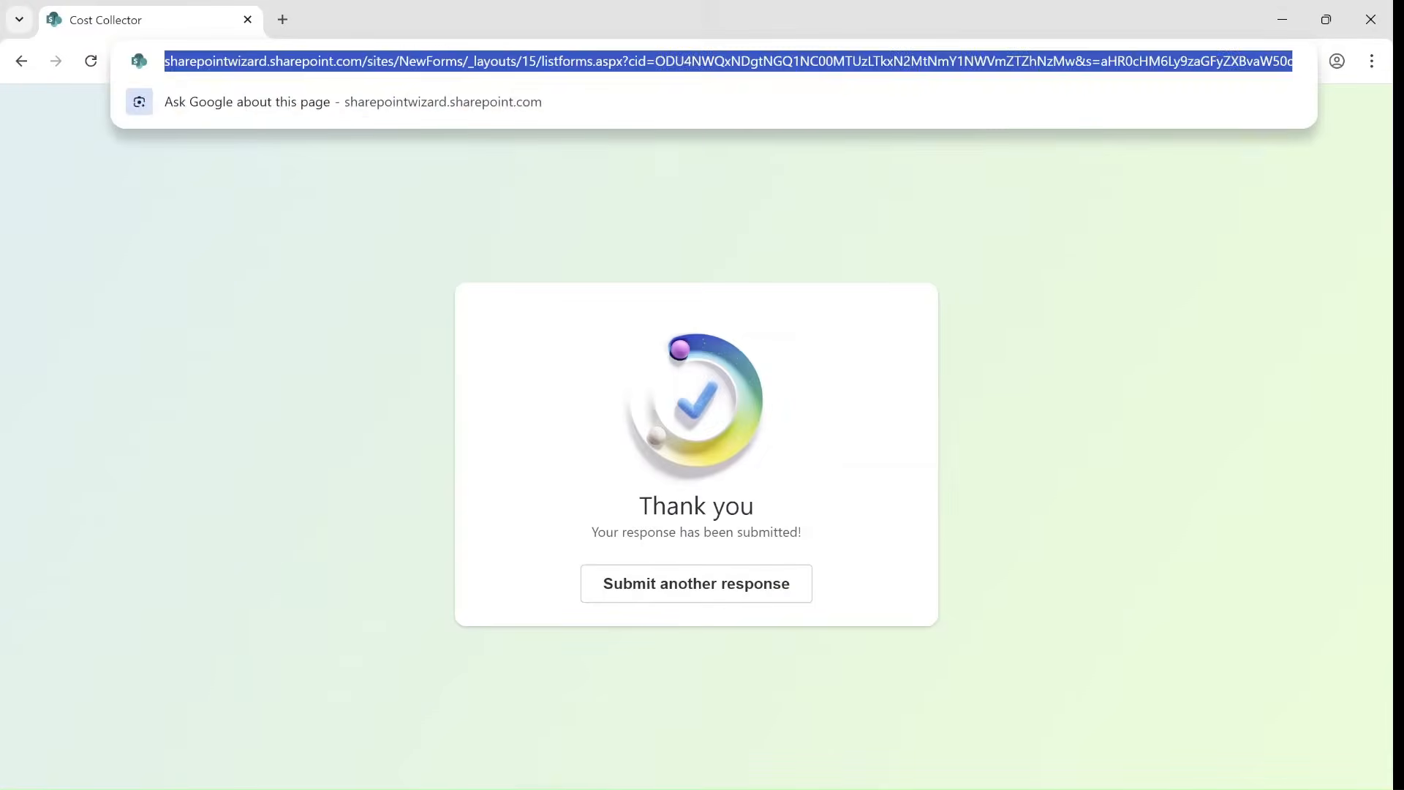
pyautogui.hotkey('ctrl', 'v')
pyautogui.press('Return')
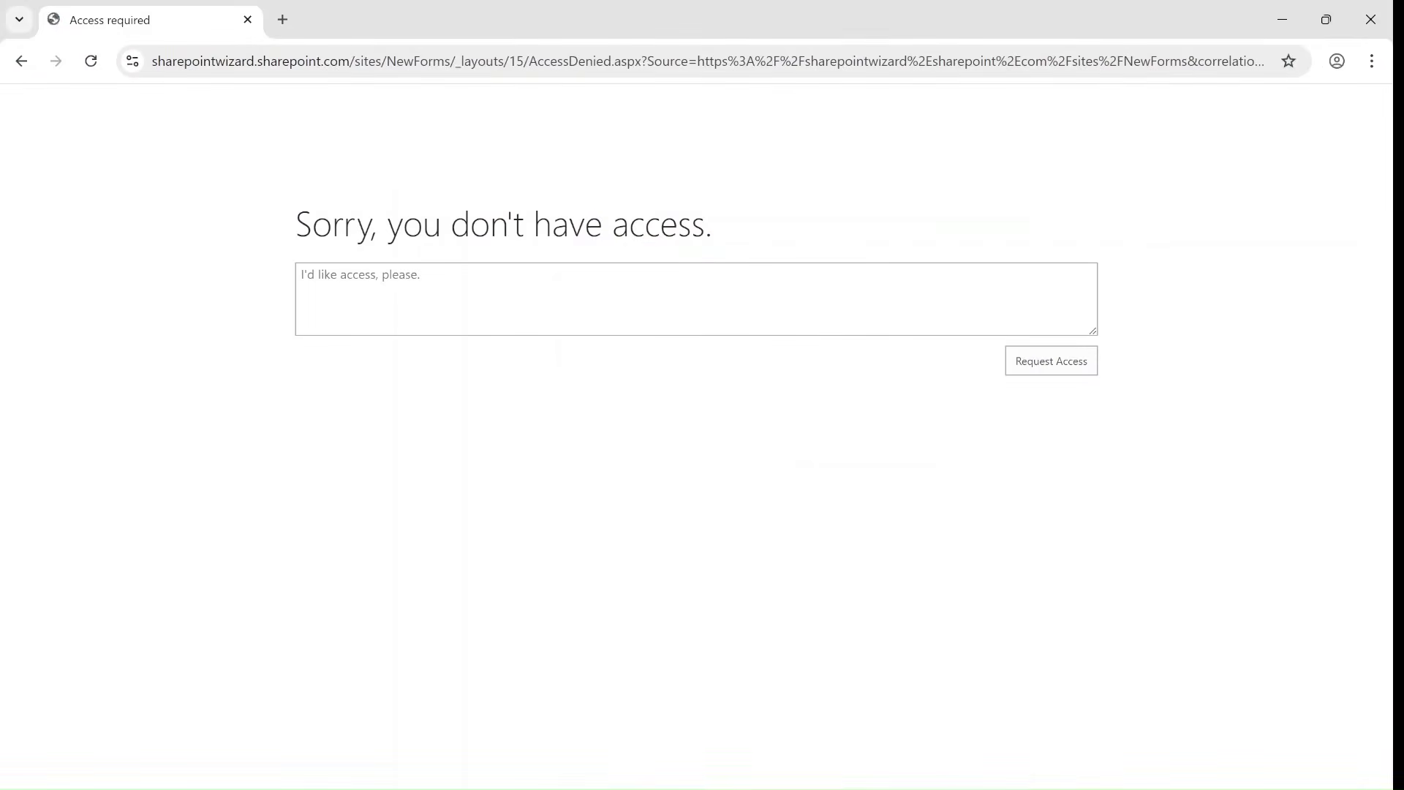
# Minimize the test window and switch back to the owner's Chrome profile
pyautogui.click(1291, 20)
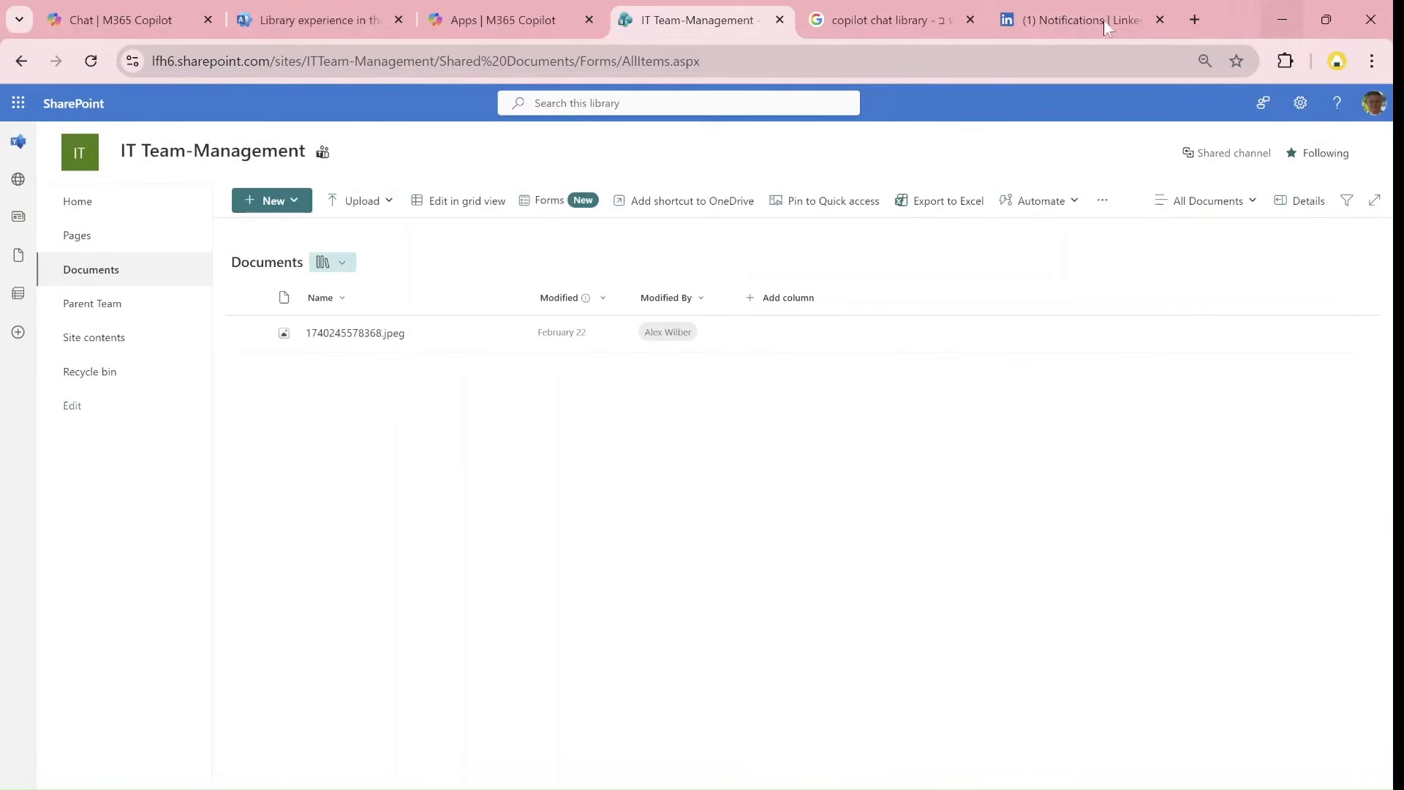
pyautogui.click(1337, 62)
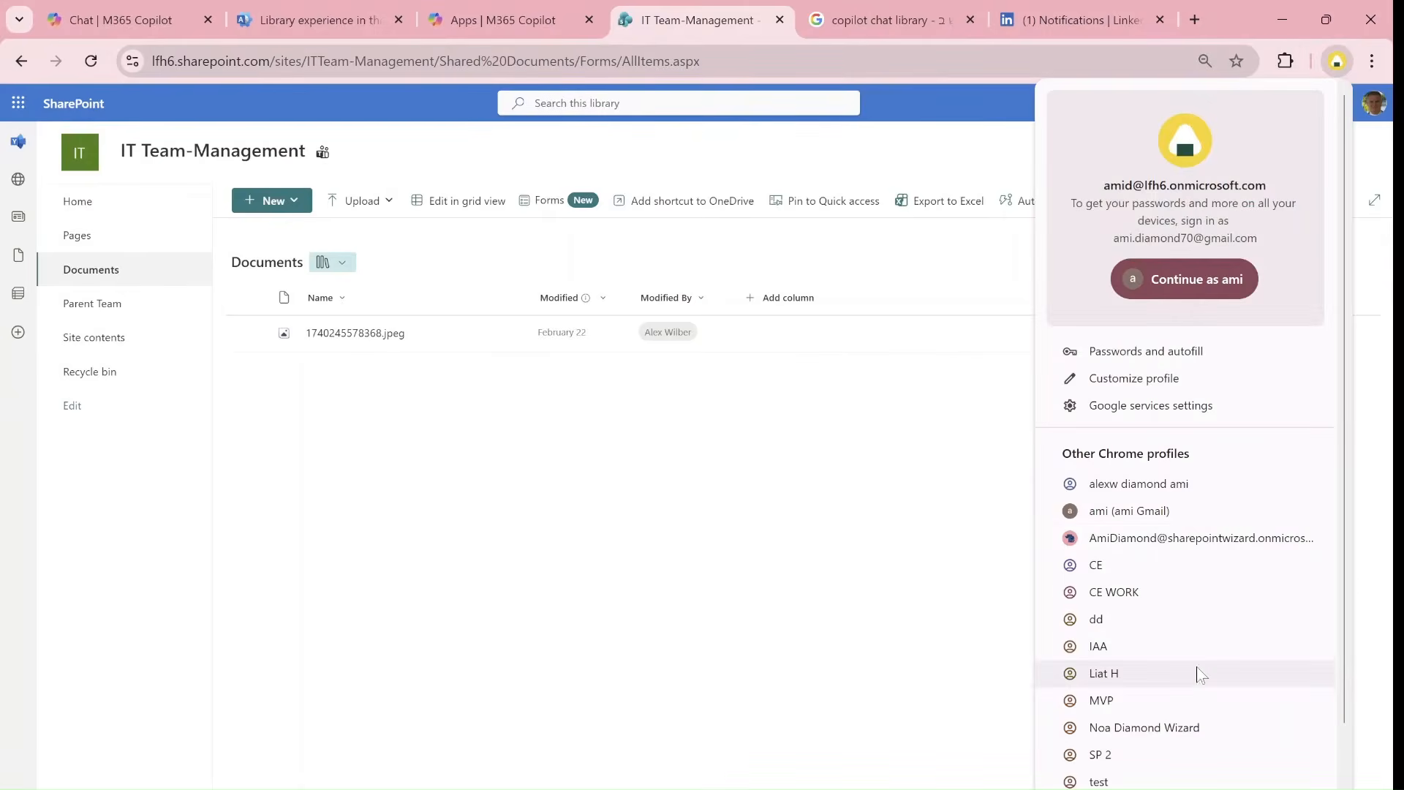
pyautogui.click(1229, 554)
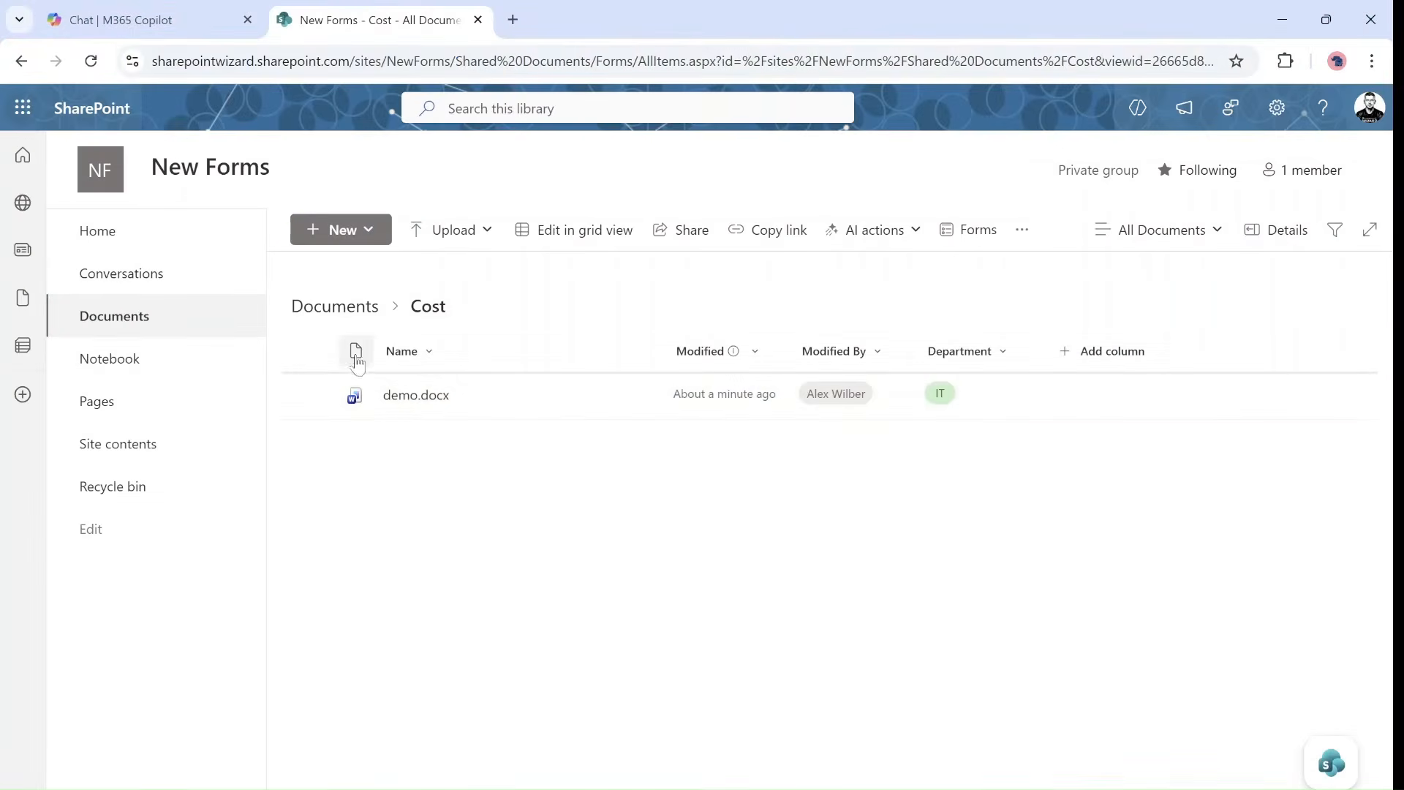
# Return to the Documents library root and check that the Cost Collector form is Live
pyautogui.click(336, 309)
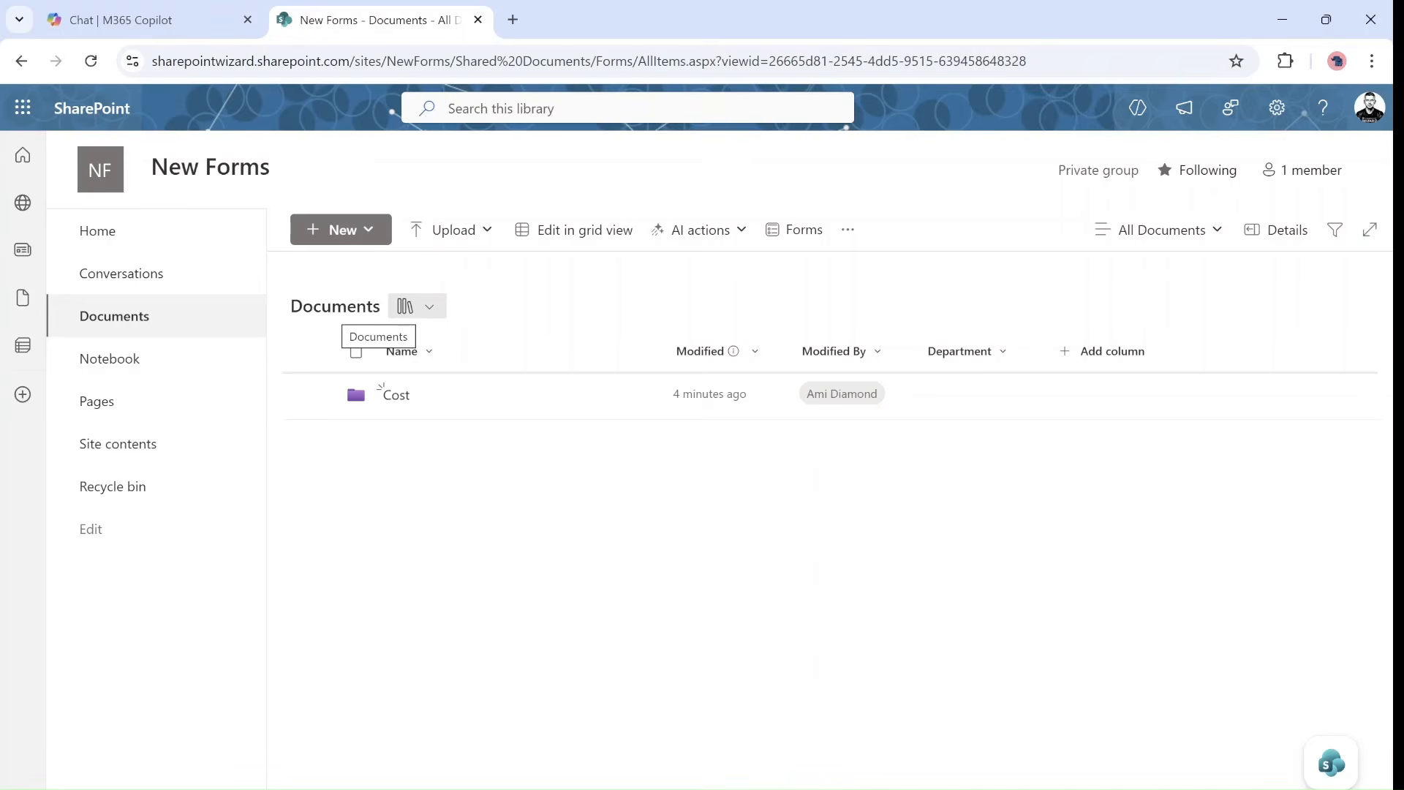
pyautogui.click(807, 242)
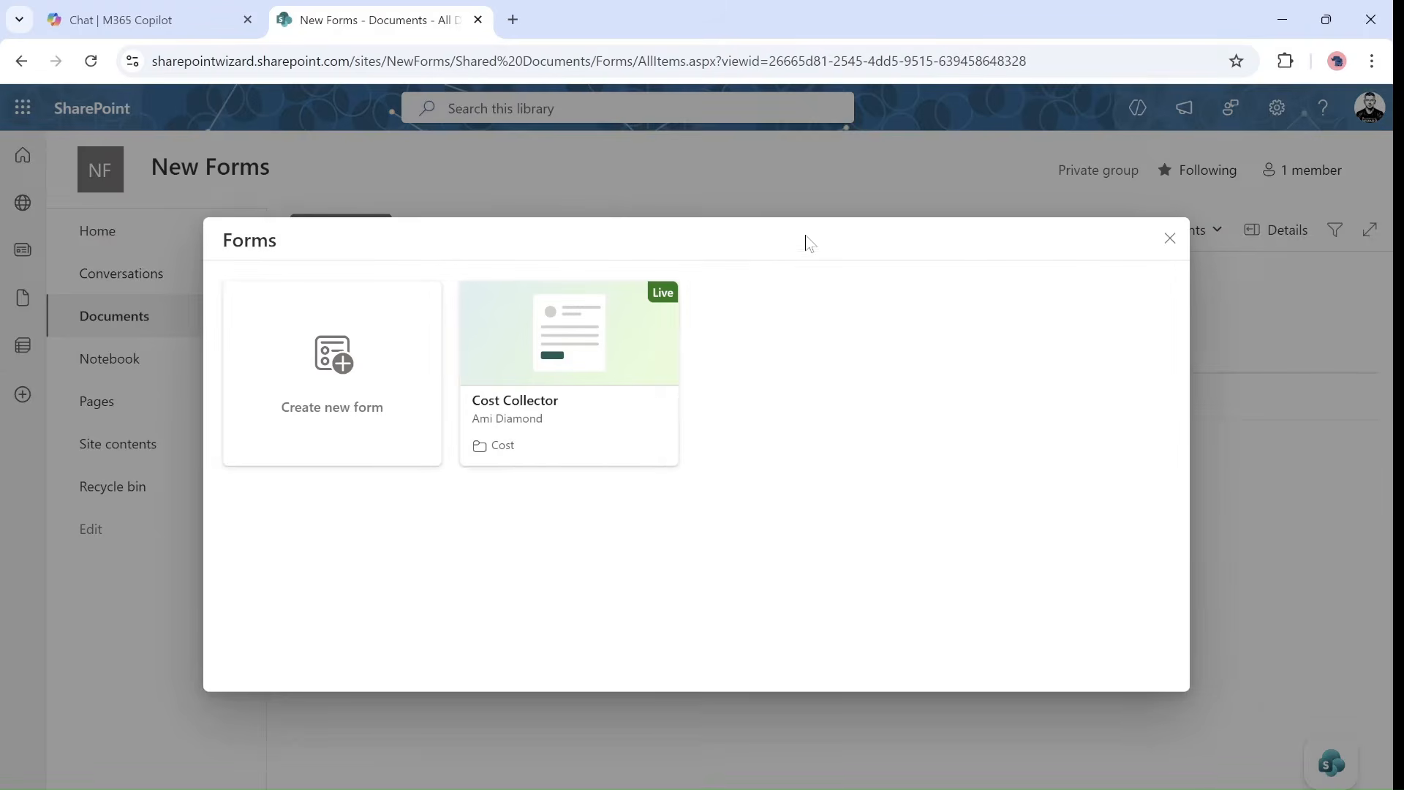
pyautogui.moveTo(622, 404)
pyautogui.click(1168, 239)
# Open Manage access for the Cost folder and view the upload-only link for Sharepoint Wizard
pyautogui.moveTo(548, 395)
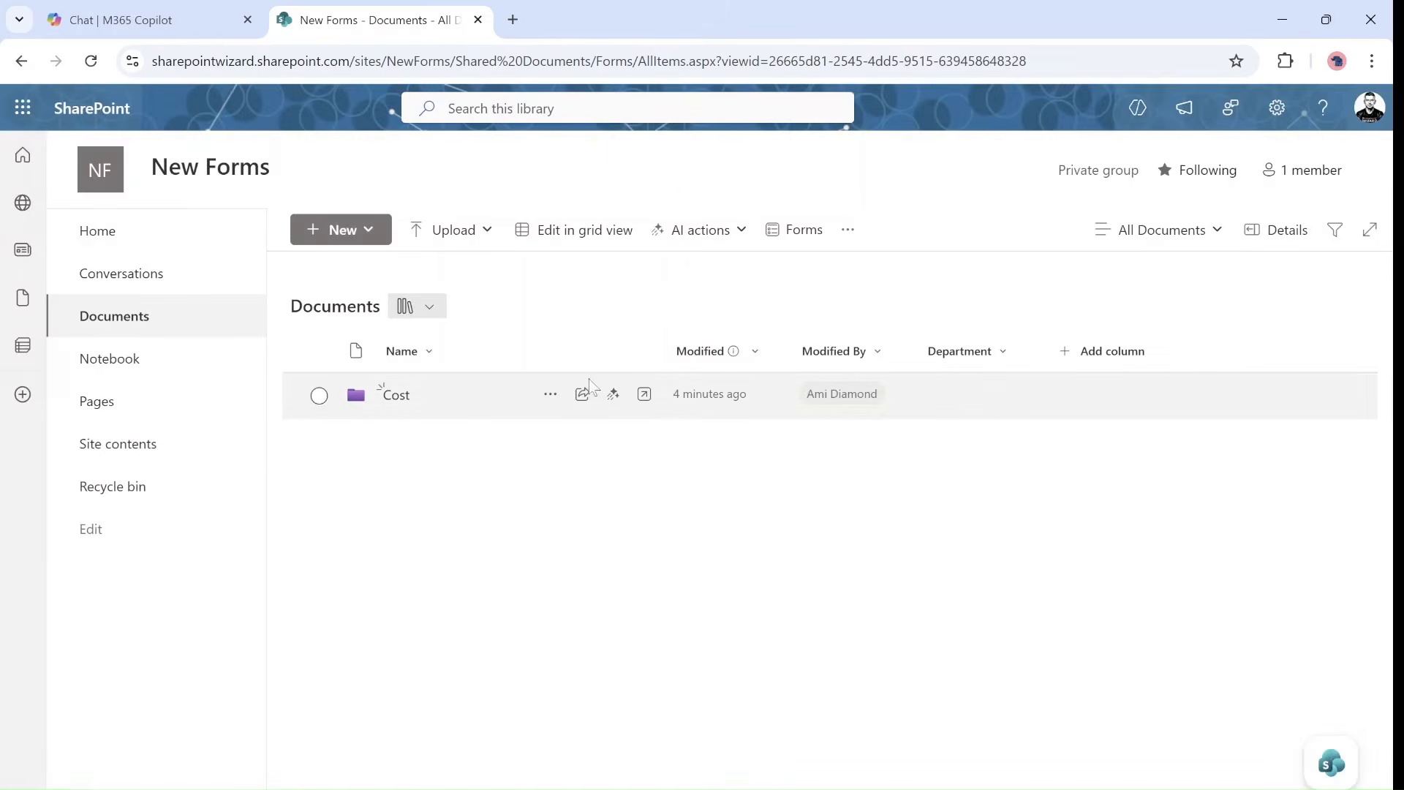
pyautogui.click(550, 395)
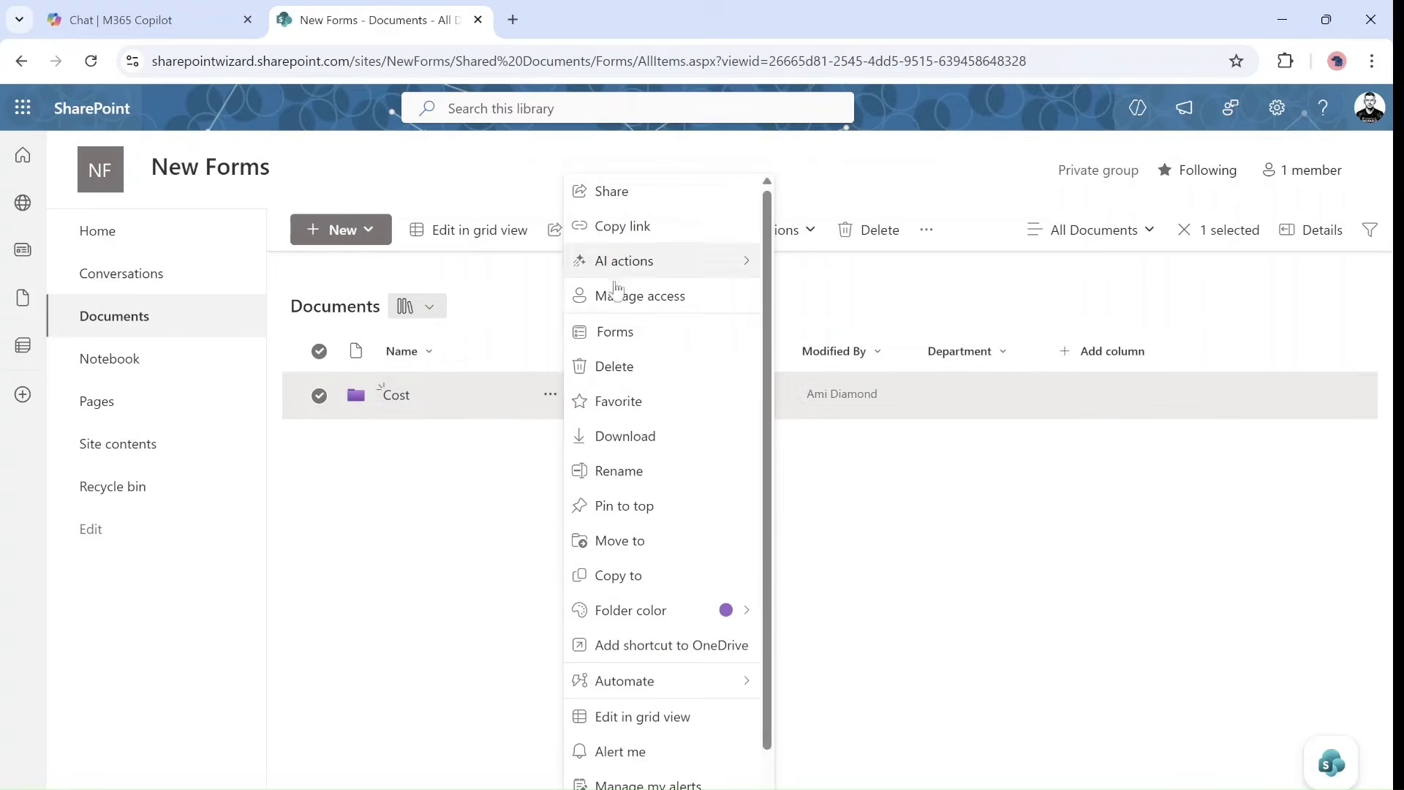
pyautogui.click(656, 300)
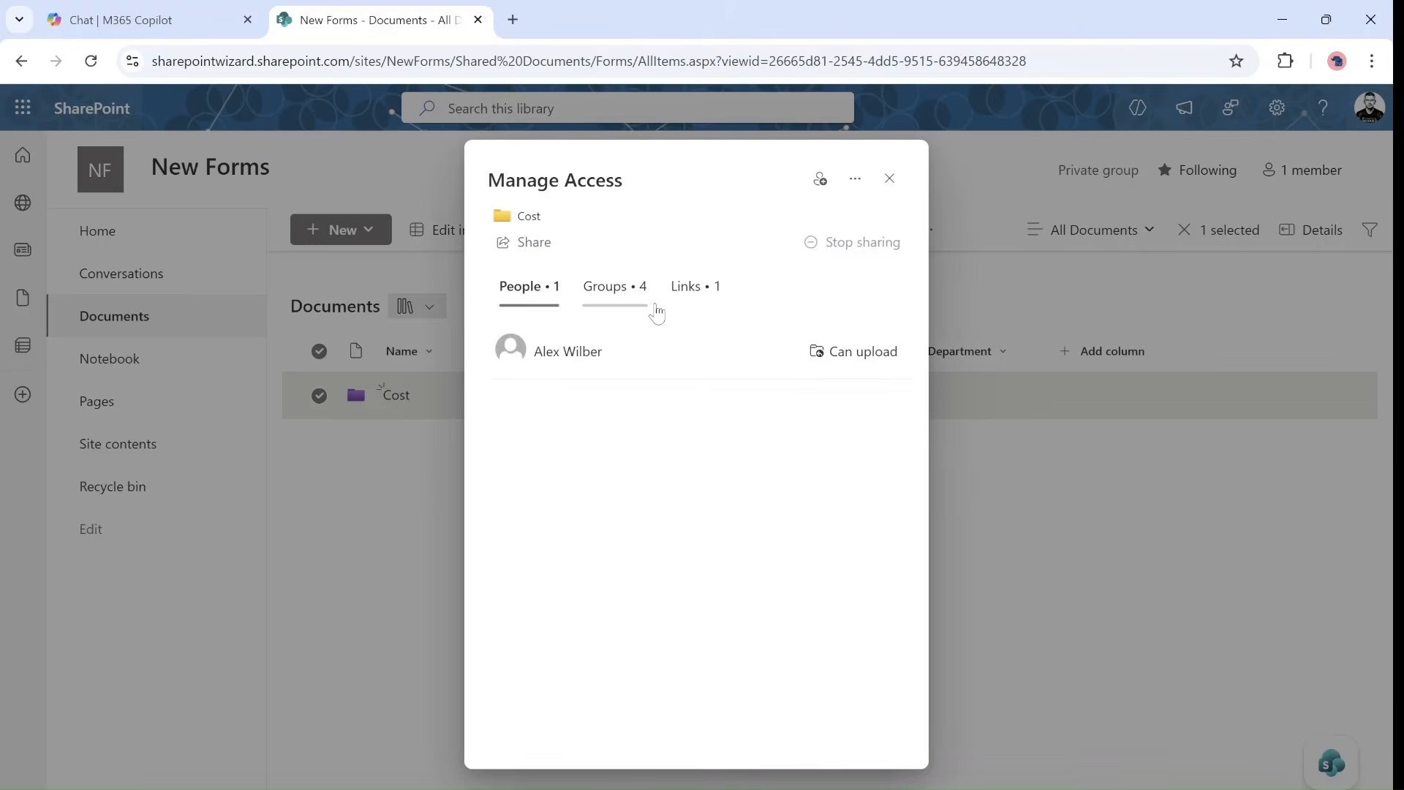
pyautogui.click(687, 296)
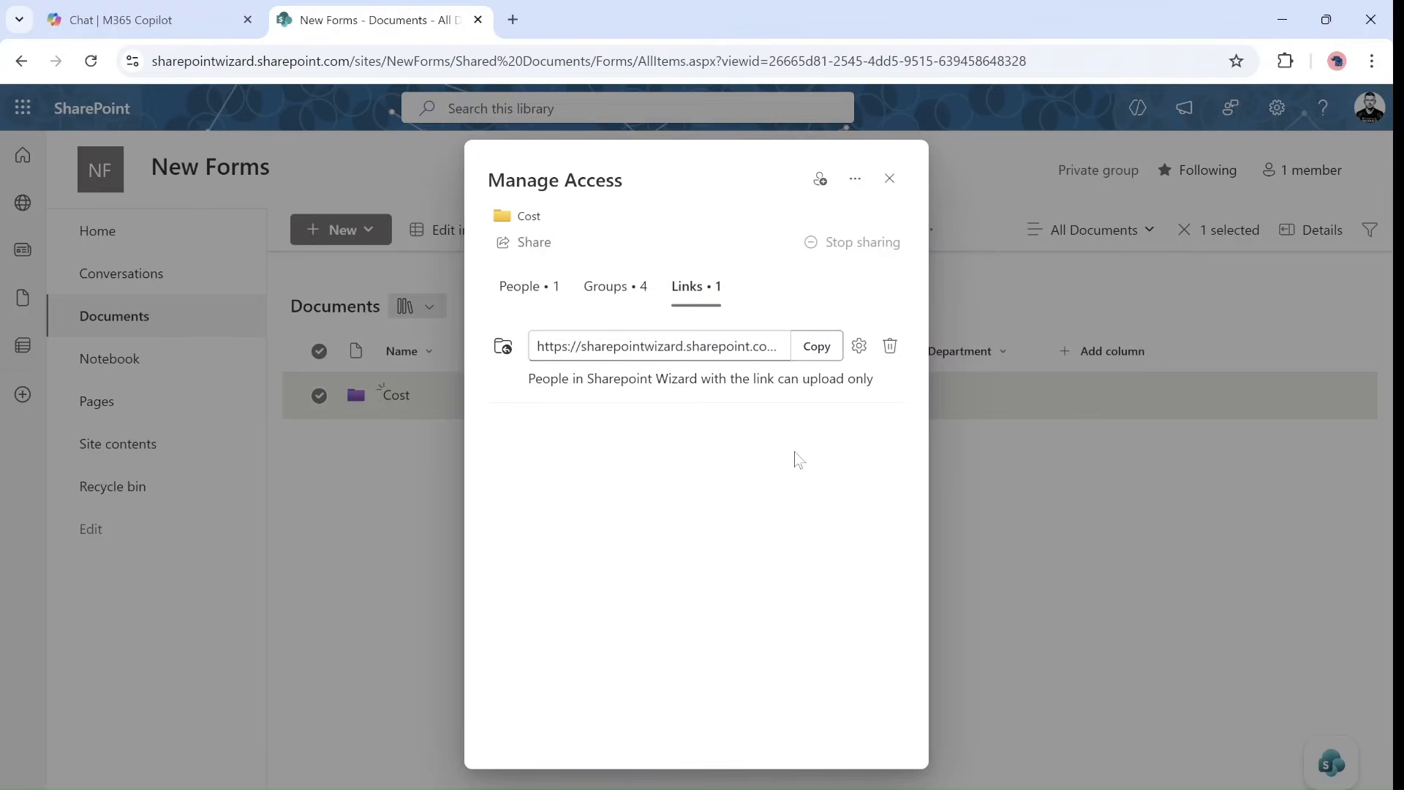
pyautogui.press('Tab')
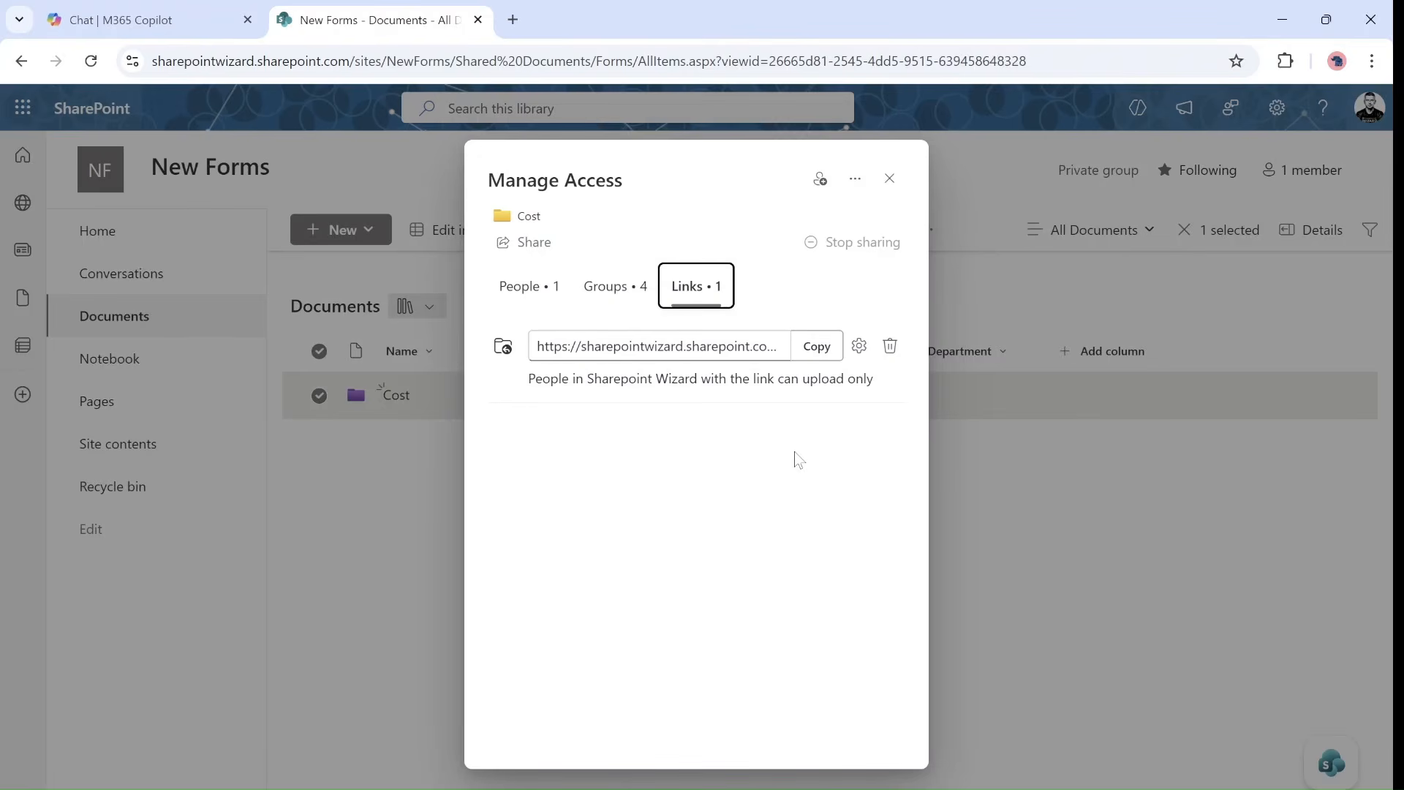